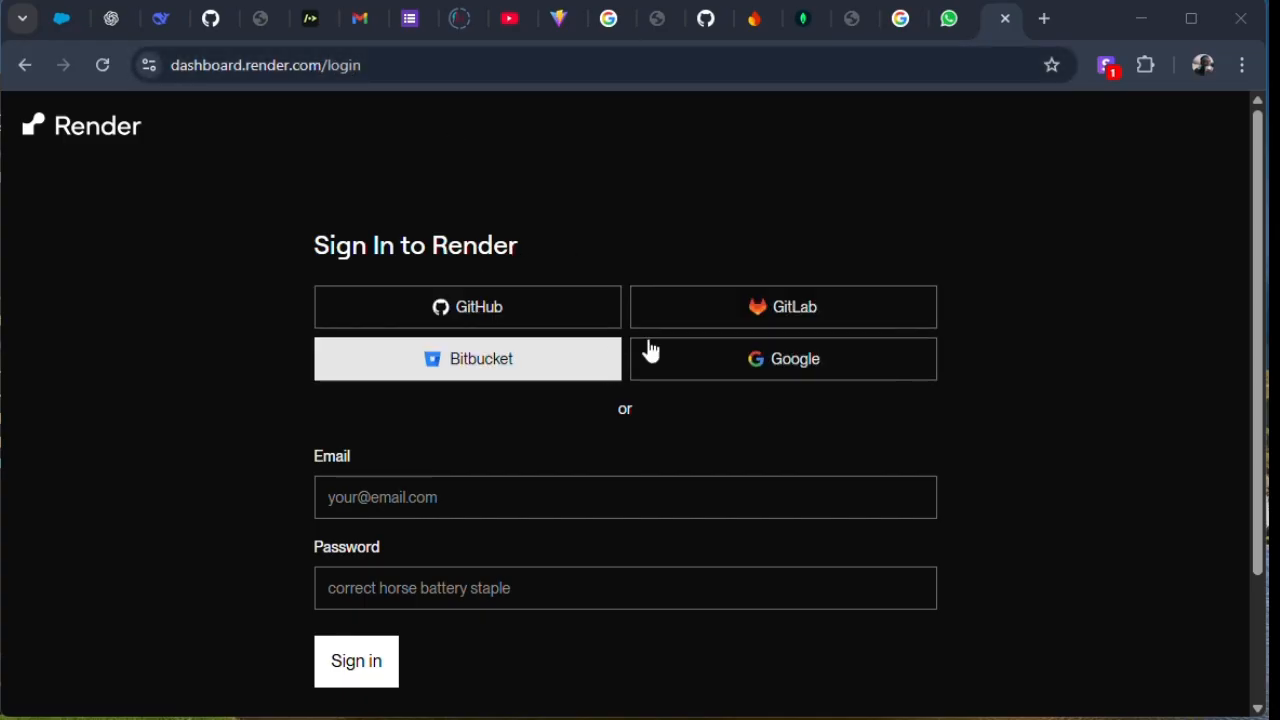
# Sign in to Render with GitHub and start creating a new Web Service
pyautogui.click(529, 316)
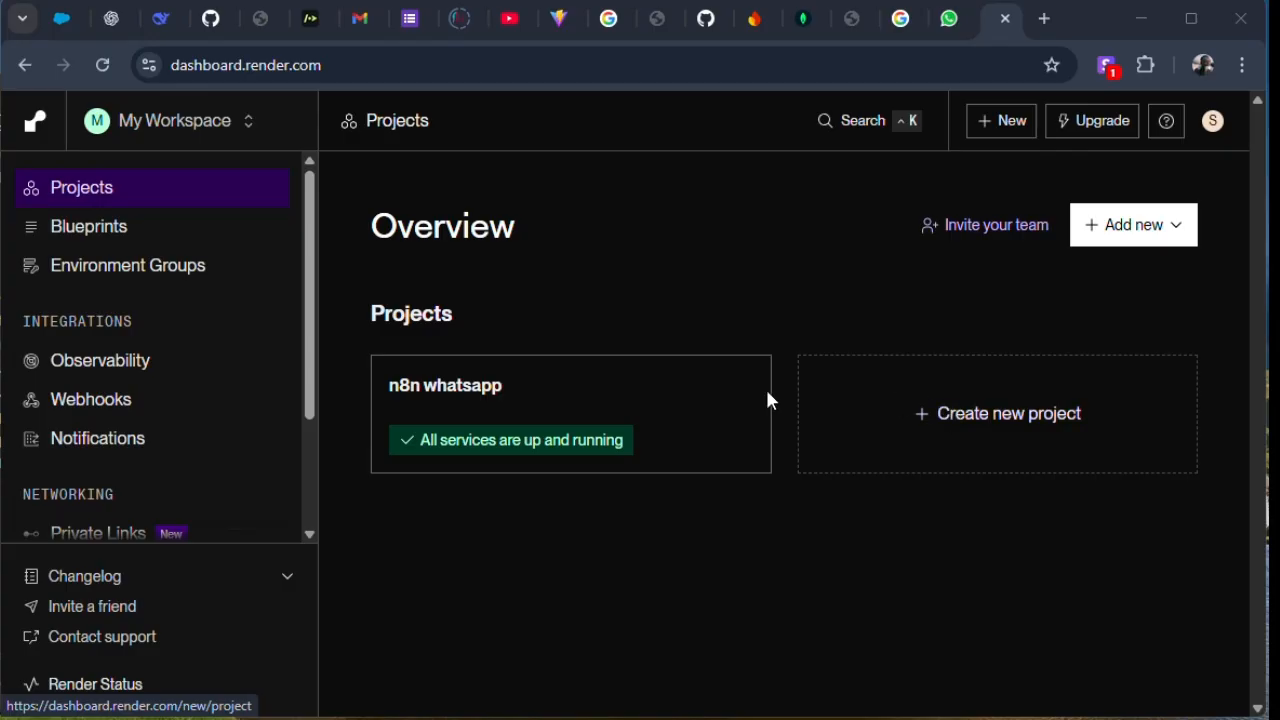
pyautogui.click(1115, 230)
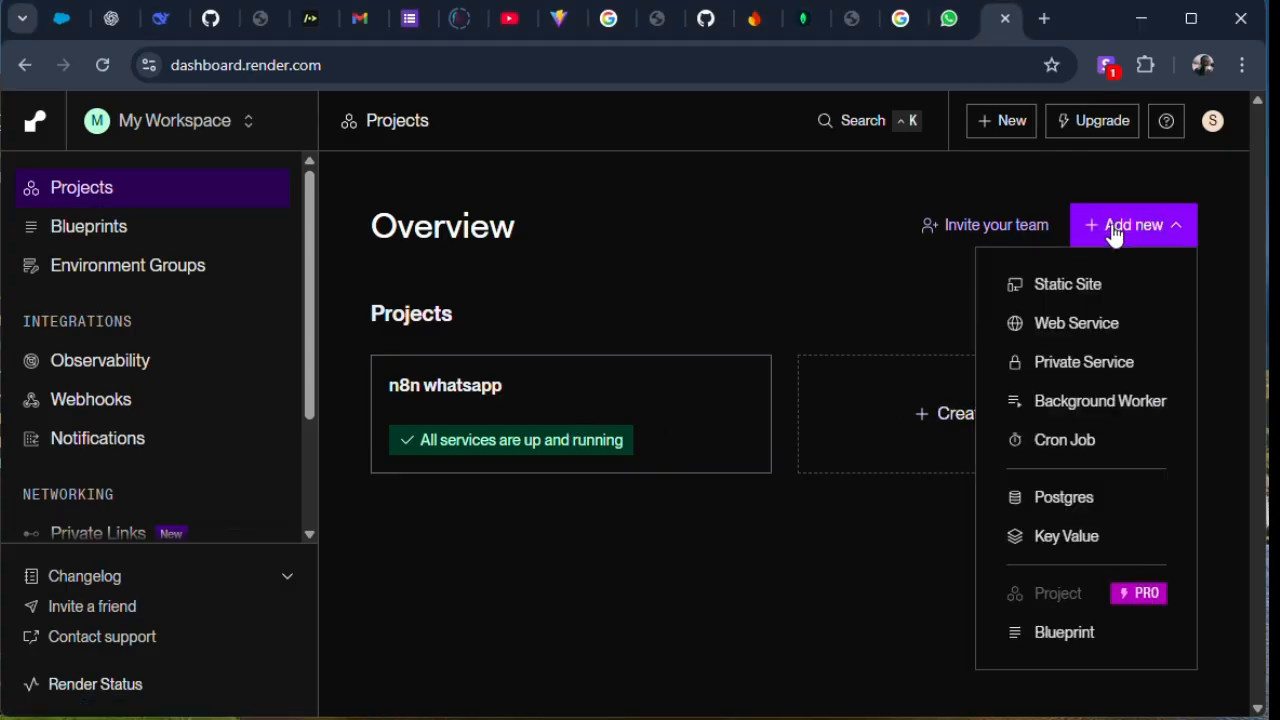
pyautogui.click(1070, 330)
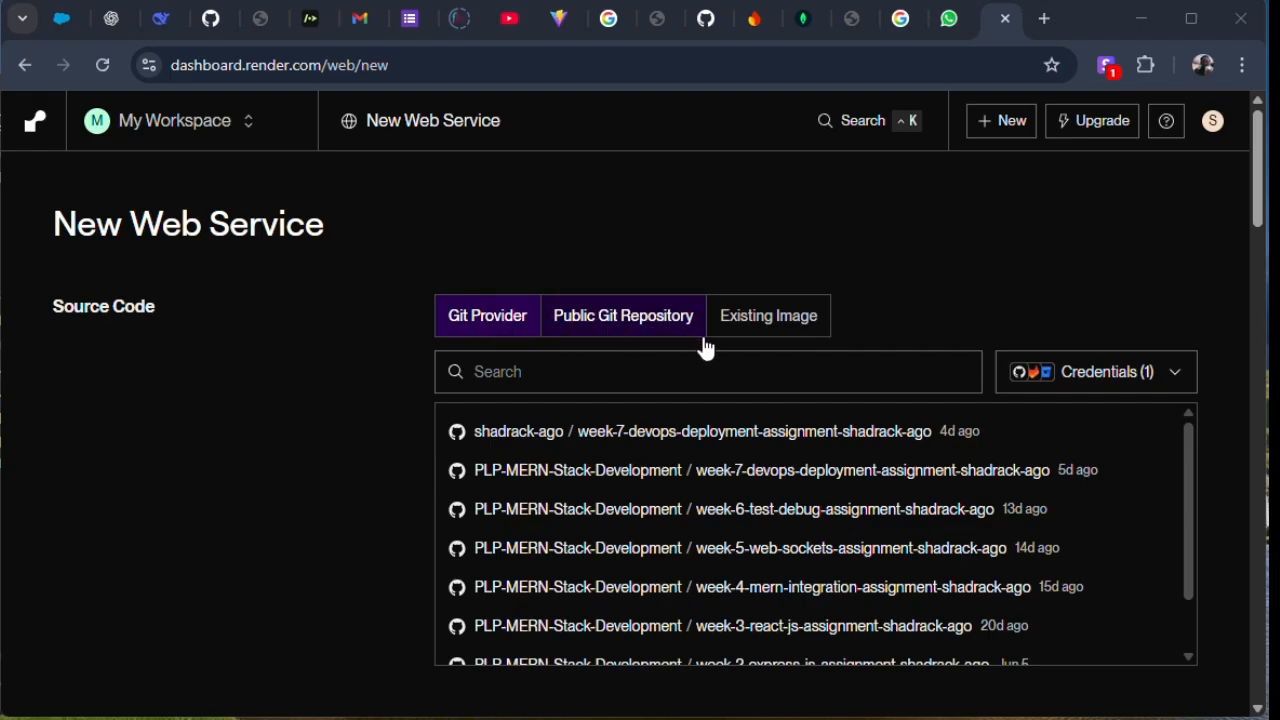
# Set the service's source to the existing Docker image docker.n8n.io/n8nio/n8n and connect it
pyautogui.click(774, 326)
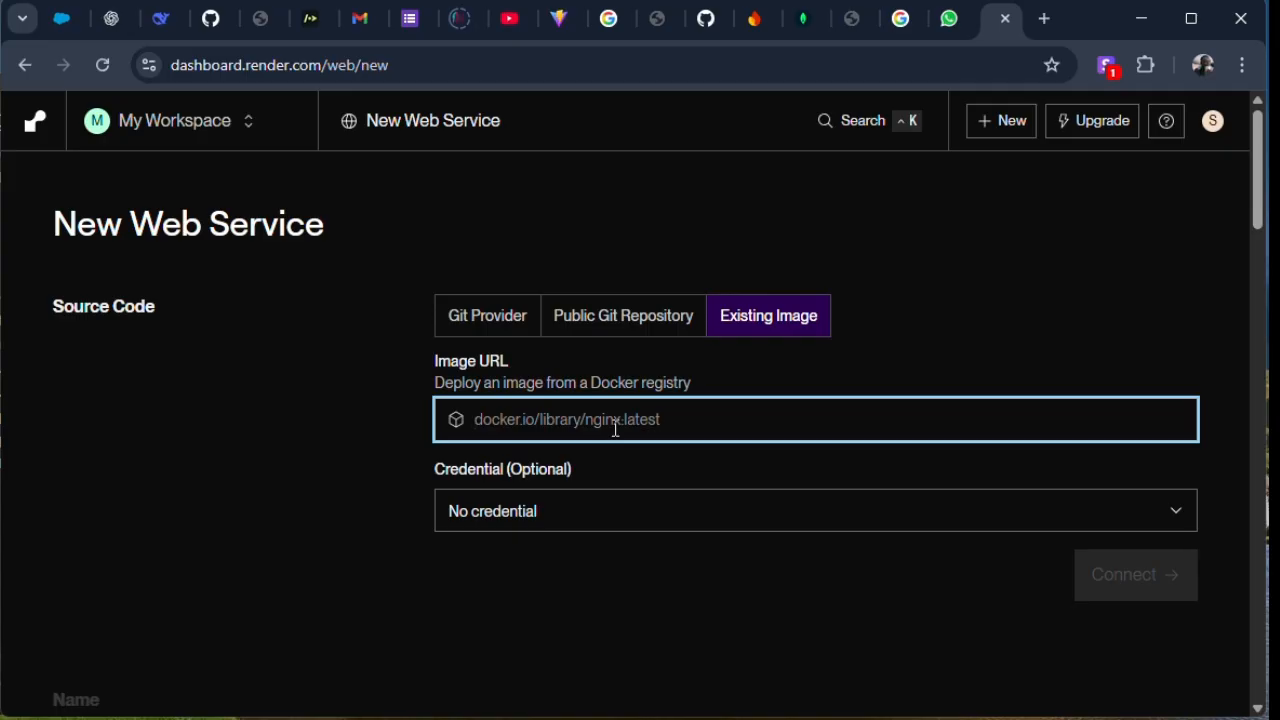
pyautogui.write('docker.n8n.io/n8nio/n8n')
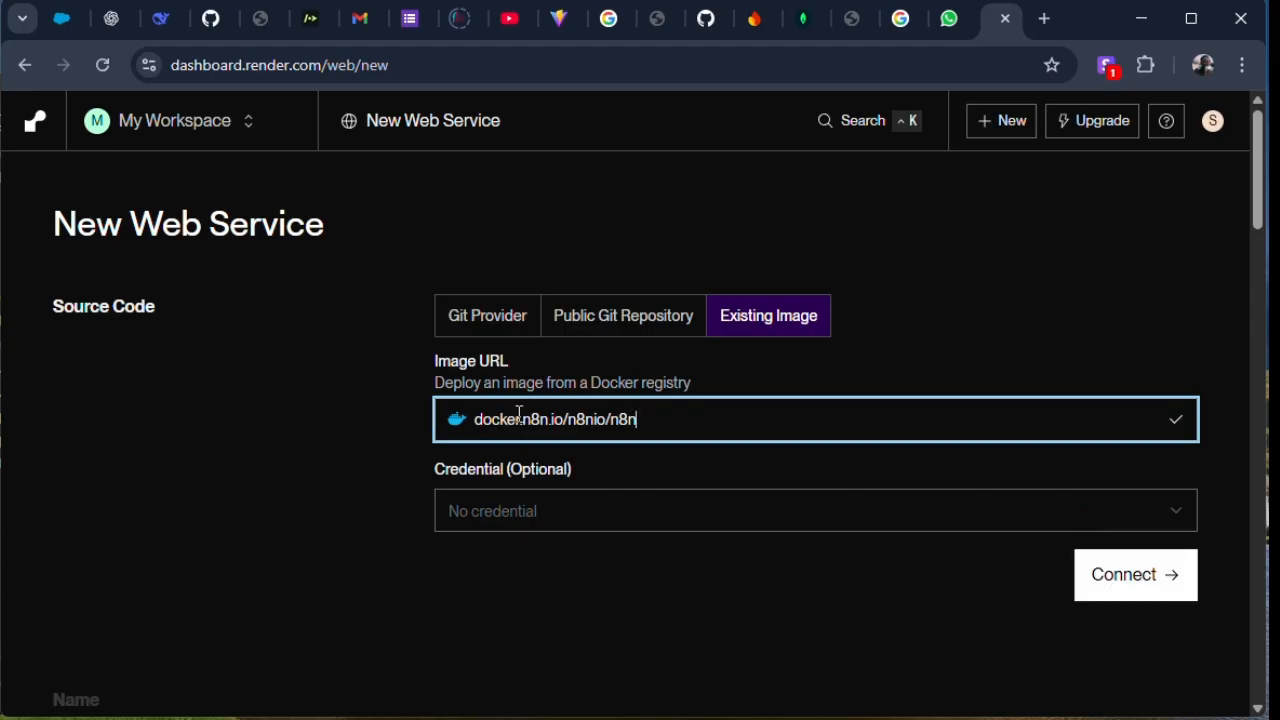
pyautogui.click(1115, 590)
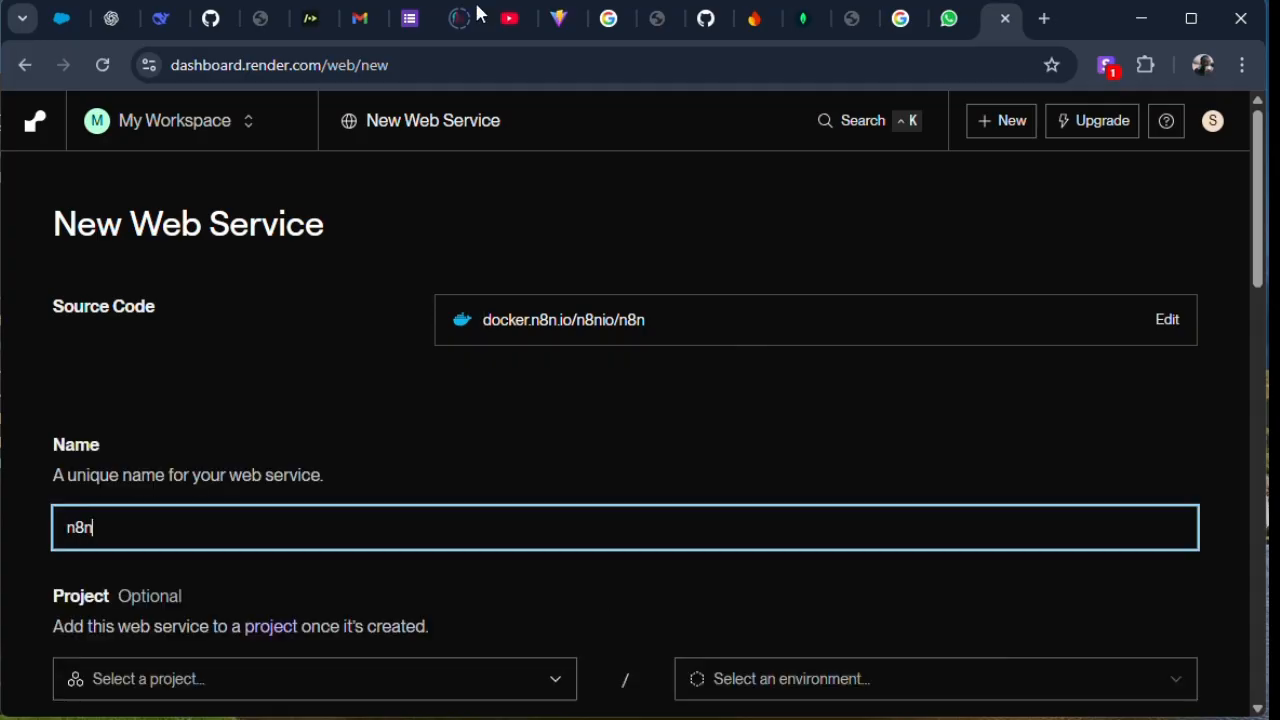
# Choose the Free instance type for the n8n service and deploy the web service
pyautogui.scroll(-3, 574, 267)
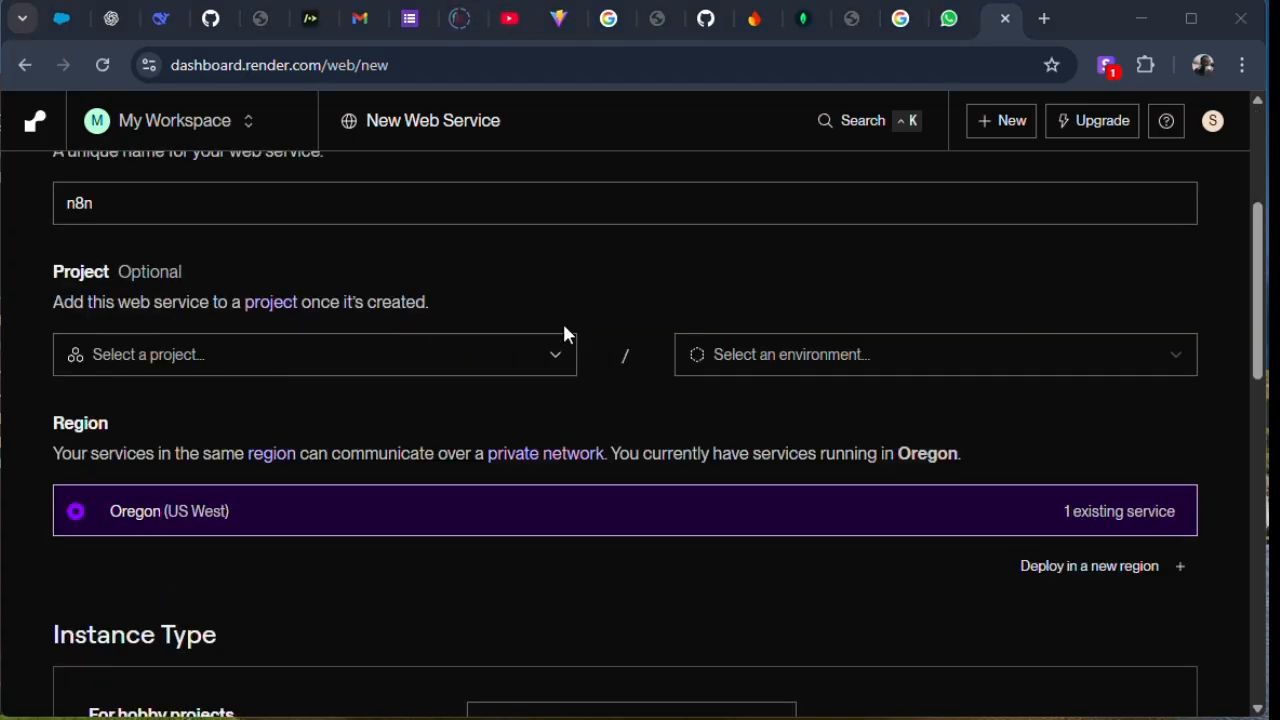
pyautogui.scroll(-3, 565, 330)
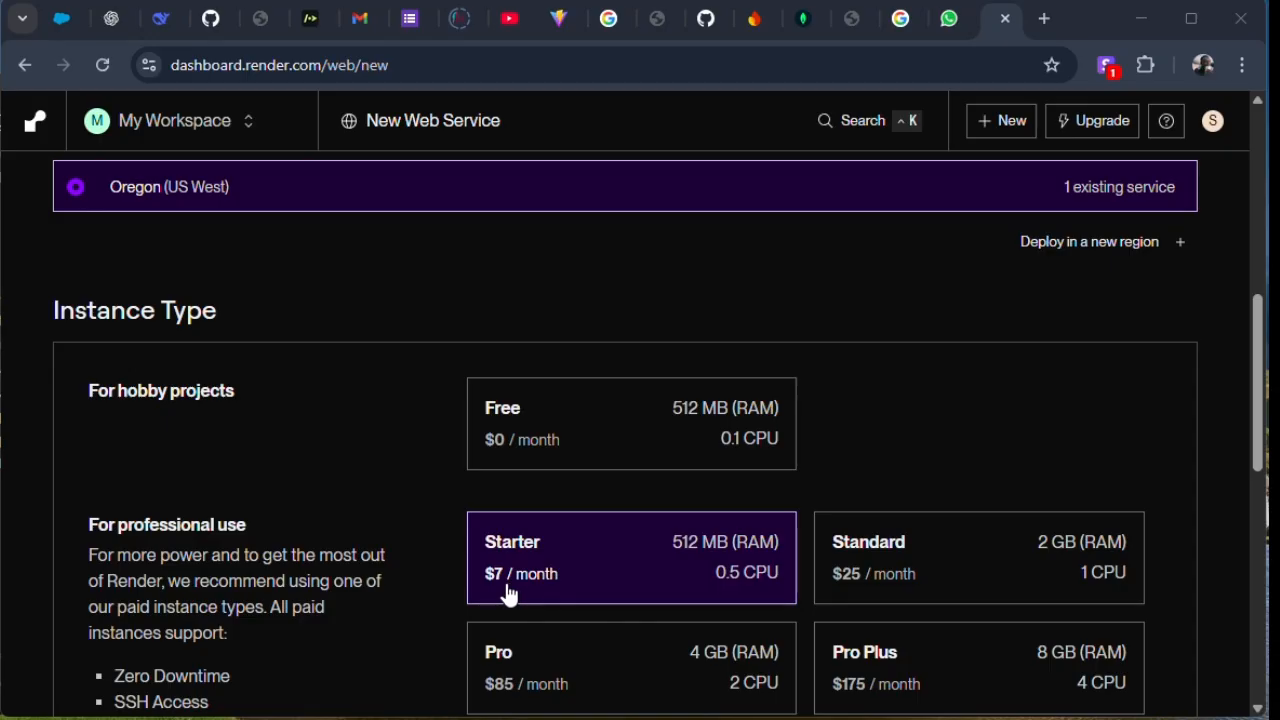
pyautogui.click(550, 447)
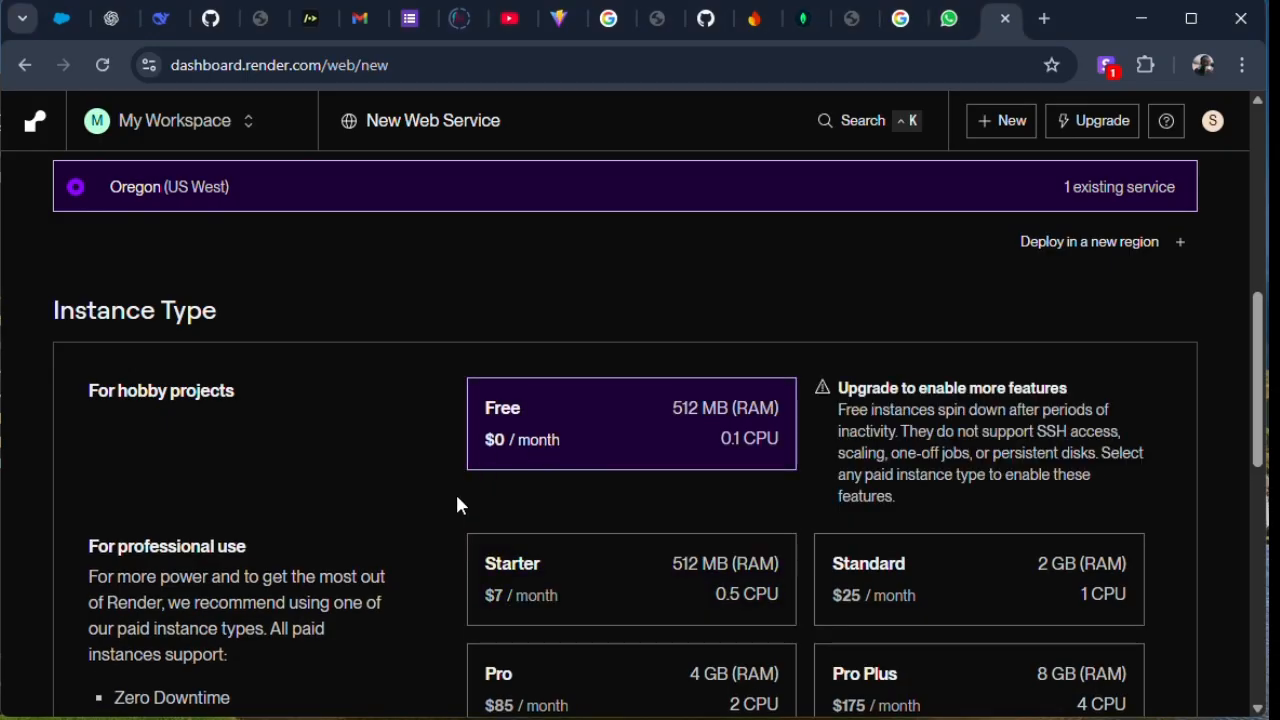
pyautogui.scroll(-8, 465, 530)
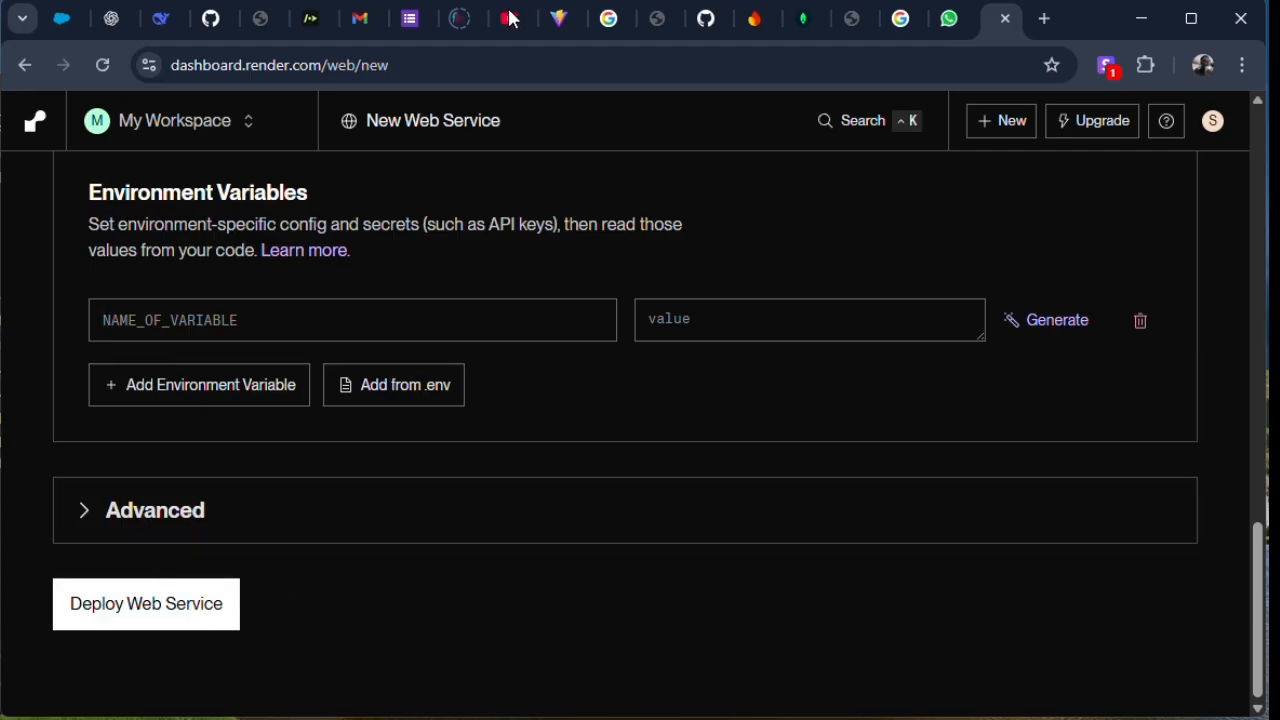
pyautogui.click(174, 622)
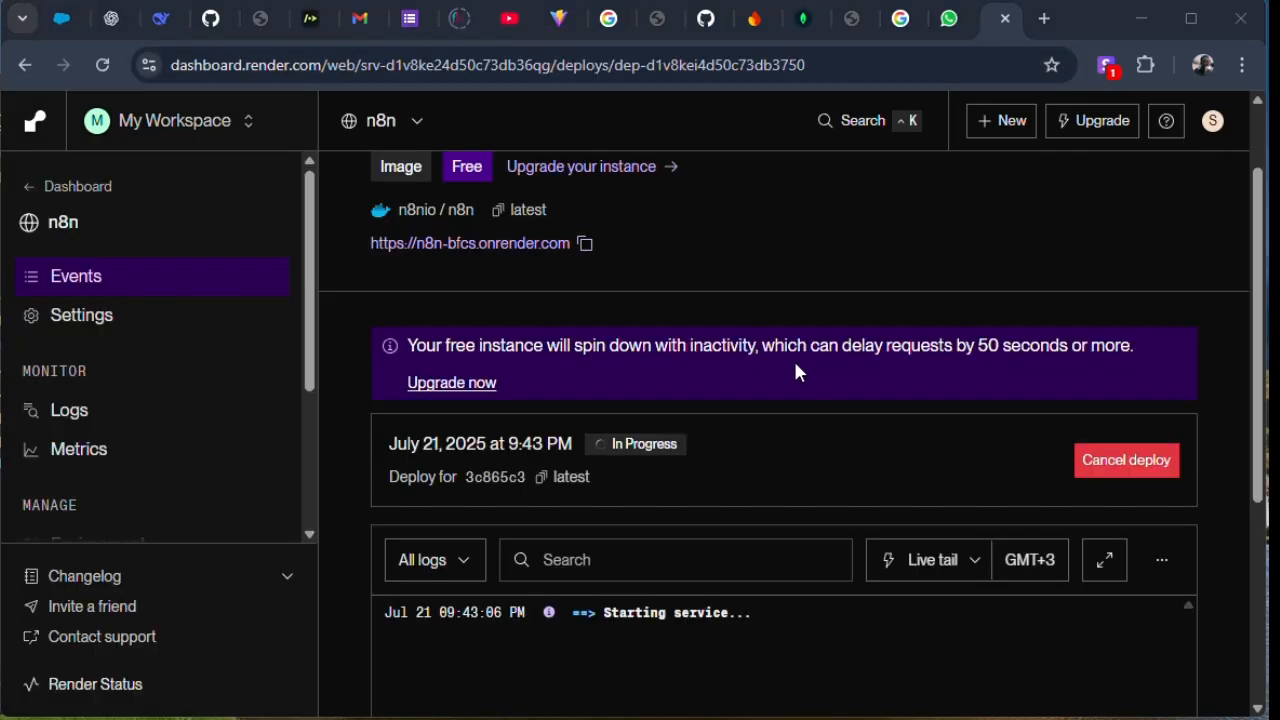
# Follow the n8n service's deploy logs and check its deployment status
pyautogui.scroll(-1, 826, 394)
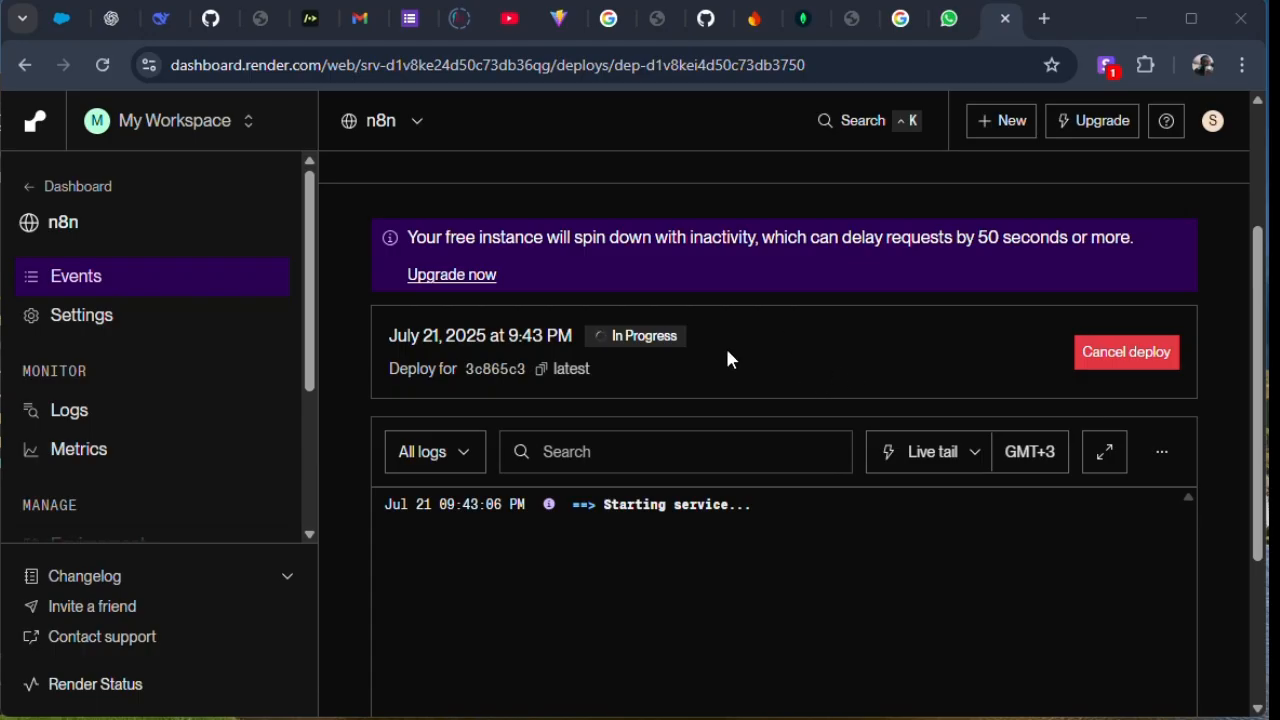
pyautogui.scroll(-2, 682, 549)
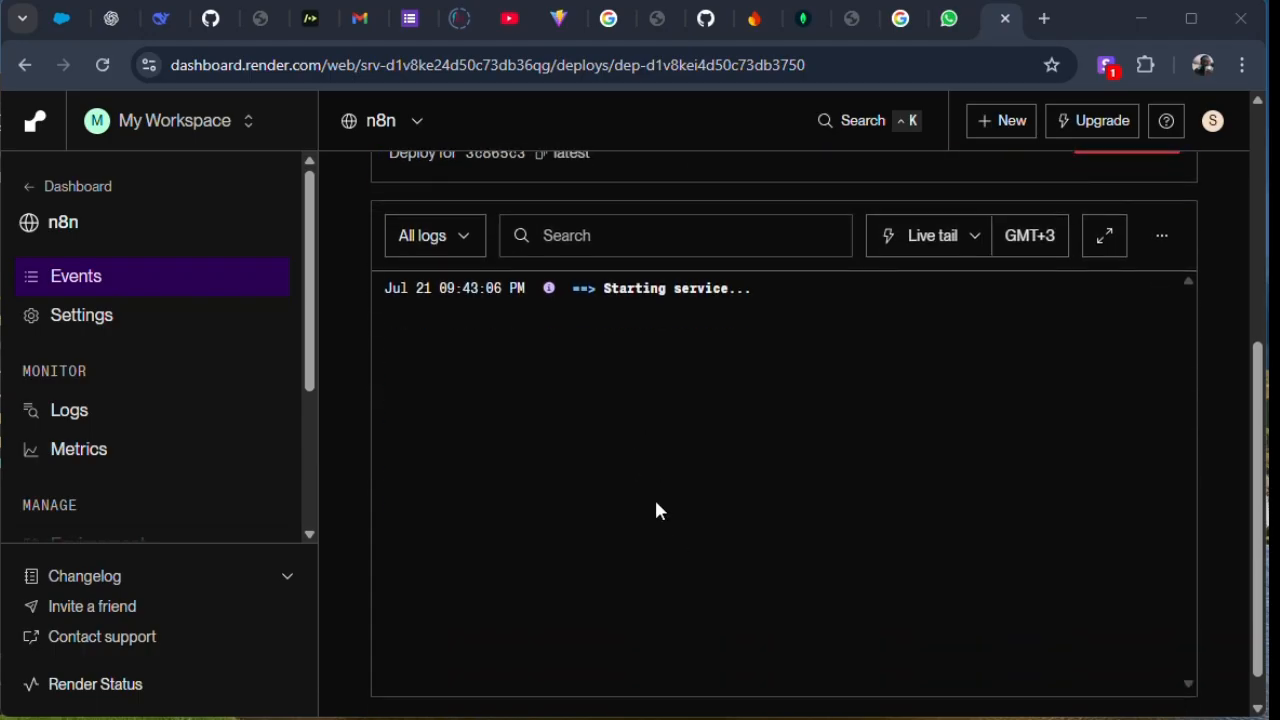
pyautogui.scroll(4, 675, 445)
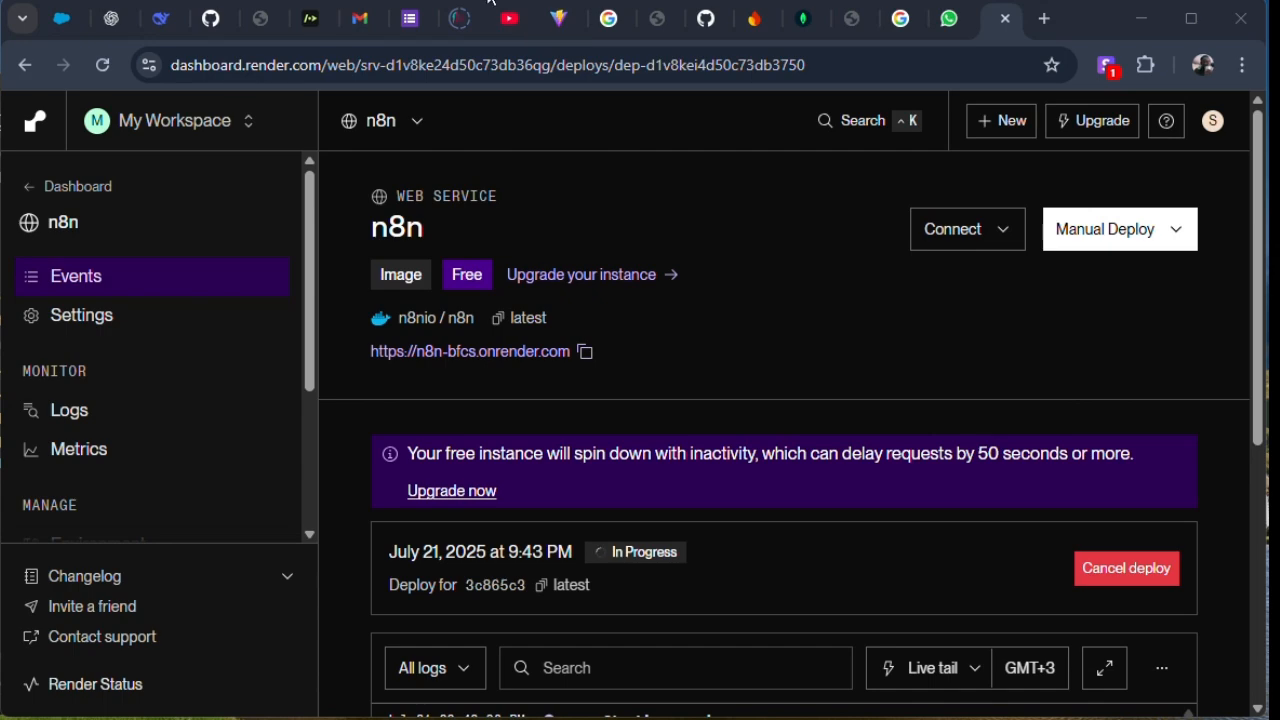
pyautogui.scroll(-4, 640, 500)
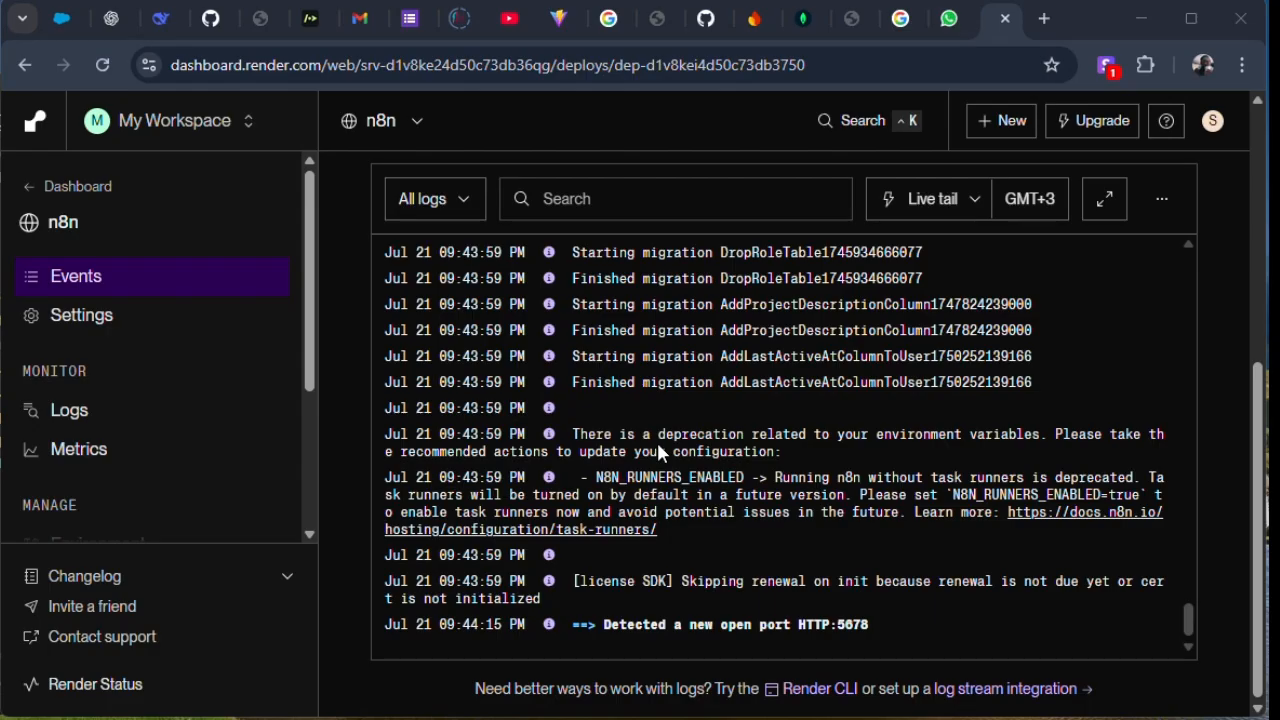
pyautogui.scroll(15, 660, 452)
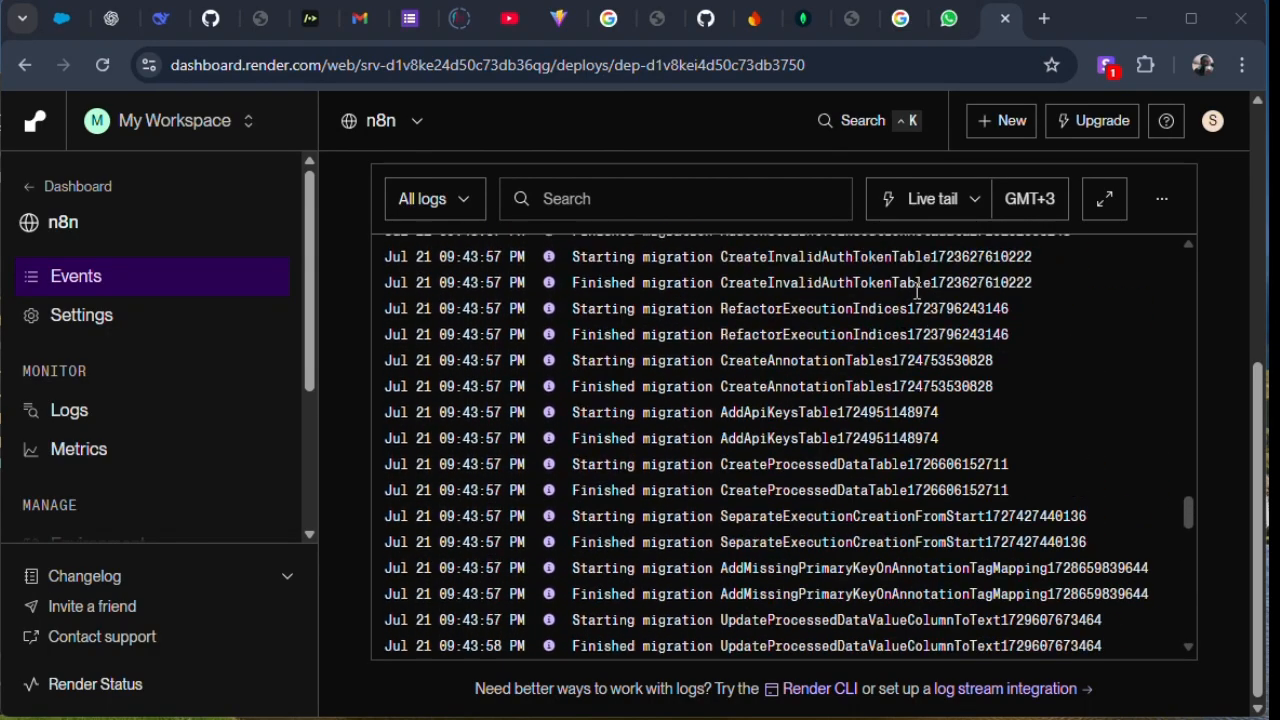
pyautogui.scroll(10, 808, 250)
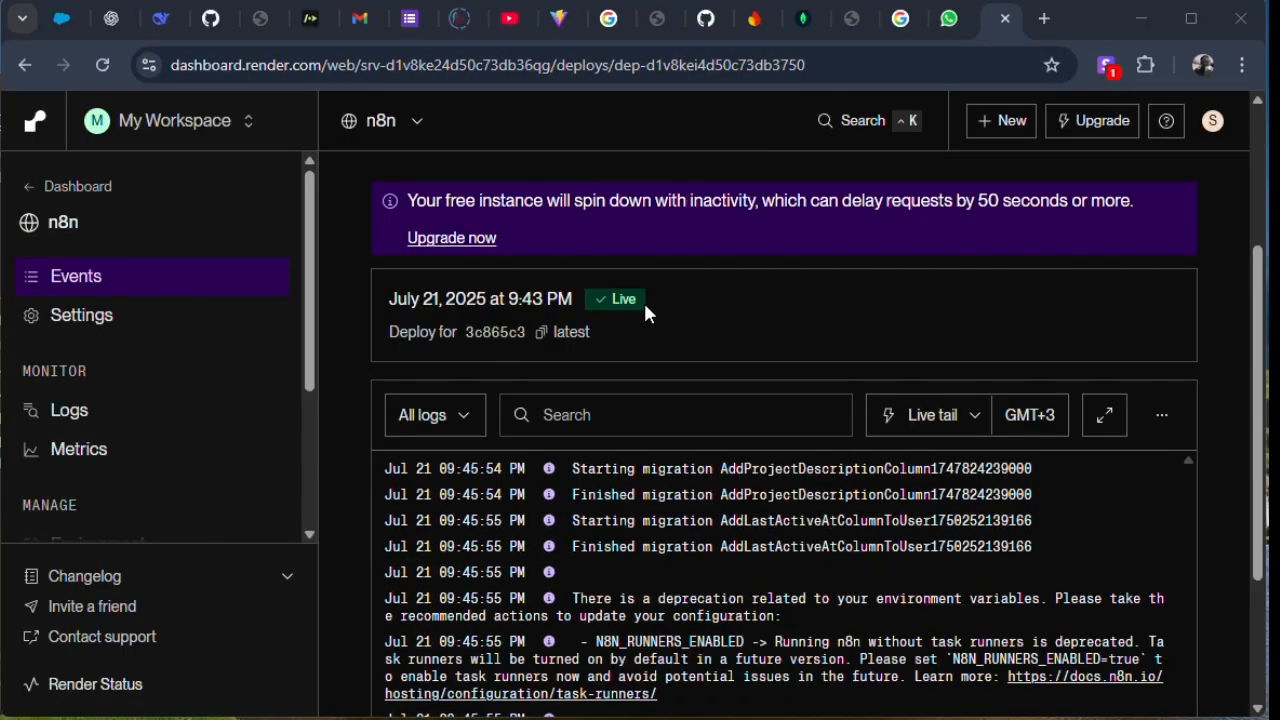
pyautogui.scroll(1, 643, 302)
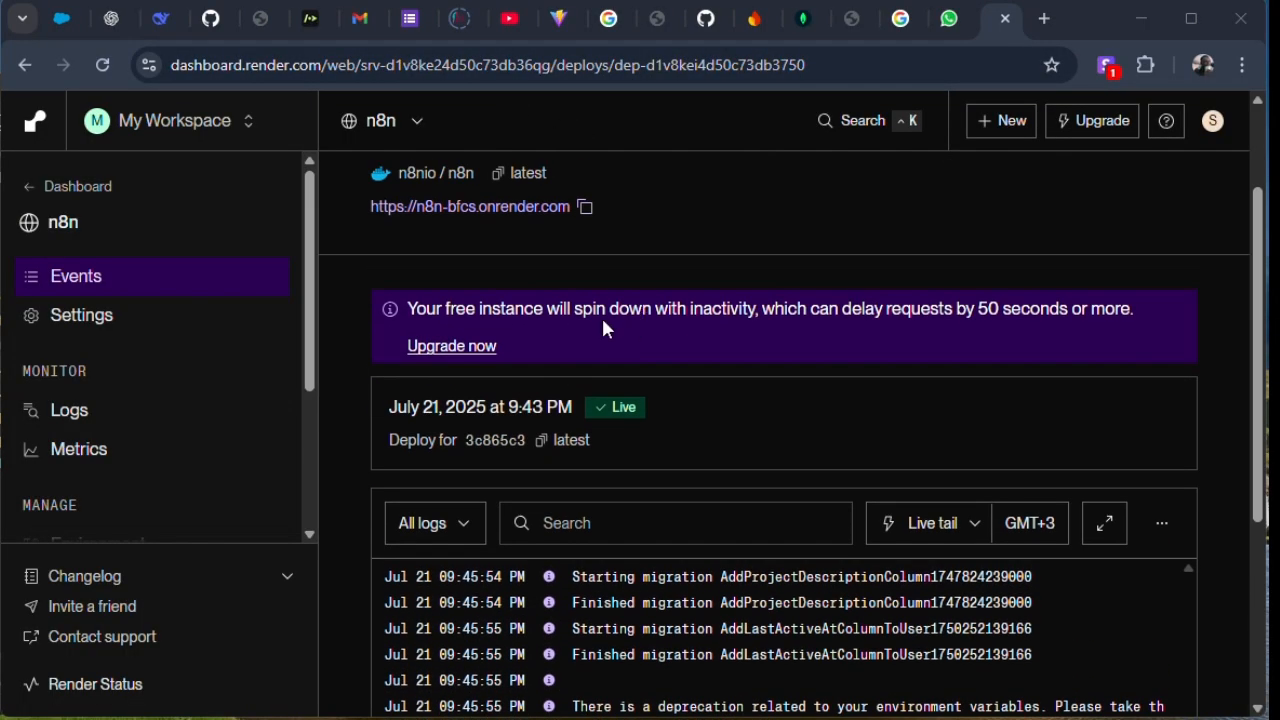
# Open the deployed service's onrender.com address and proceed to the site despite the browser's dangerous site warning
pyautogui.click(493, 222)
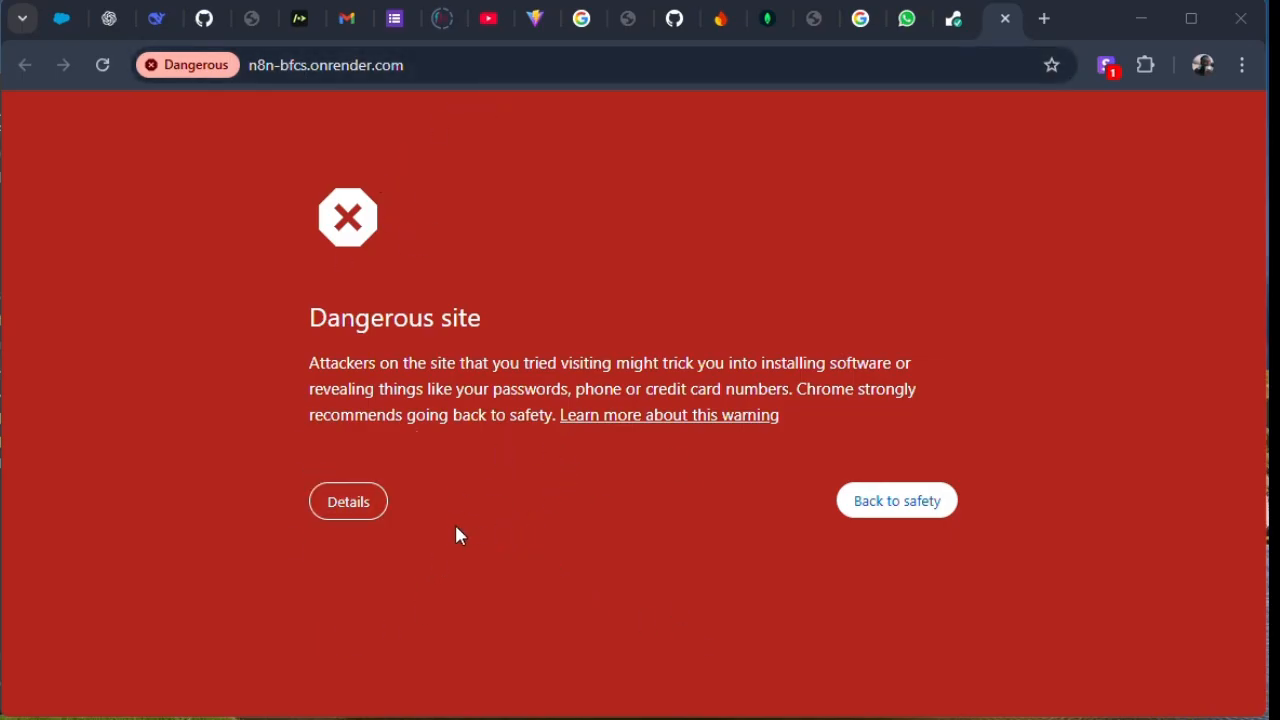
pyautogui.click(368, 514)
pyautogui.scroll(-1, 470, 530)
pyautogui.scroll(-1, 470, 530)
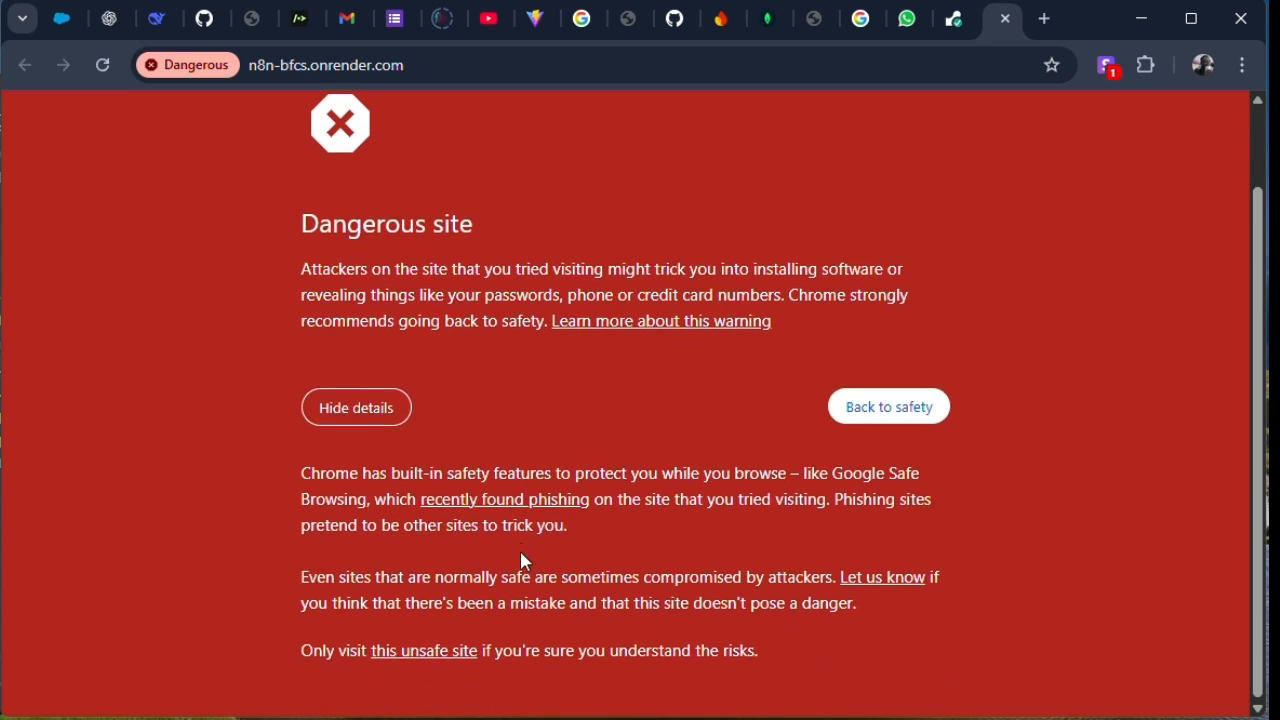
pyautogui.click(432, 655)
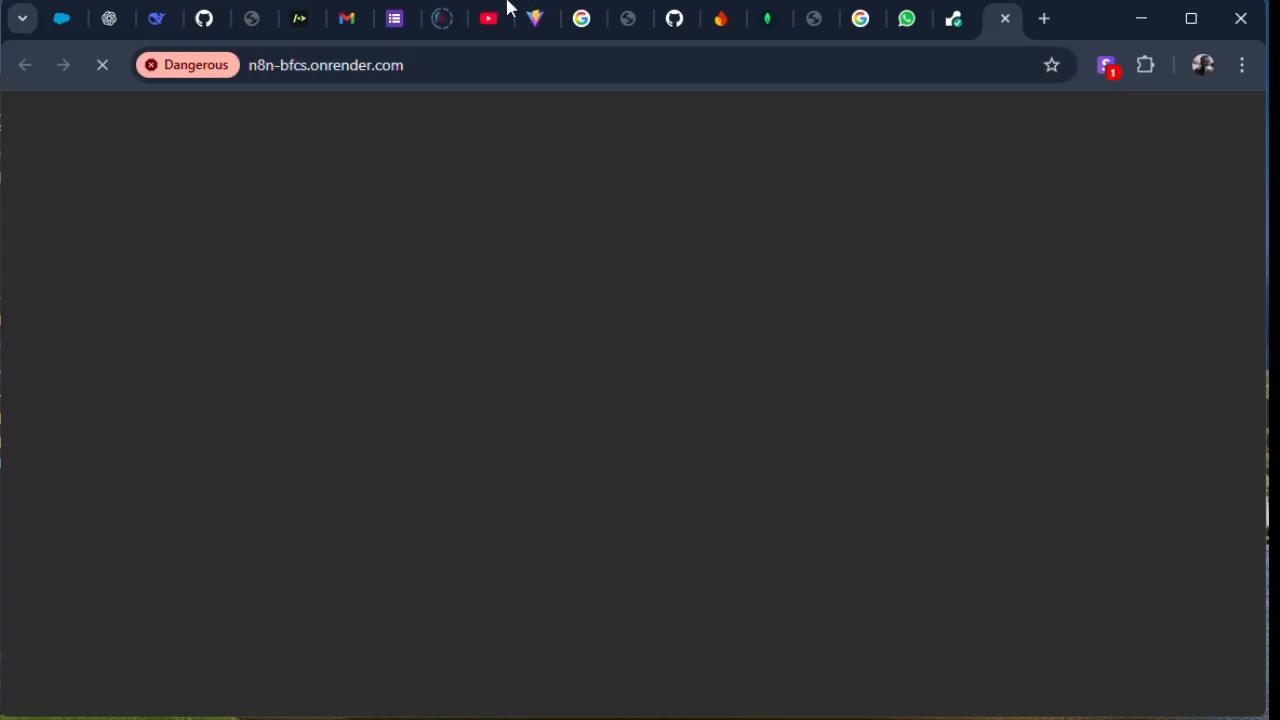
# Fill in the owner's email, first name and last name on the n8n setup form from the first saved address suggestion
pyautogui.scroll(-2, 620, 354)
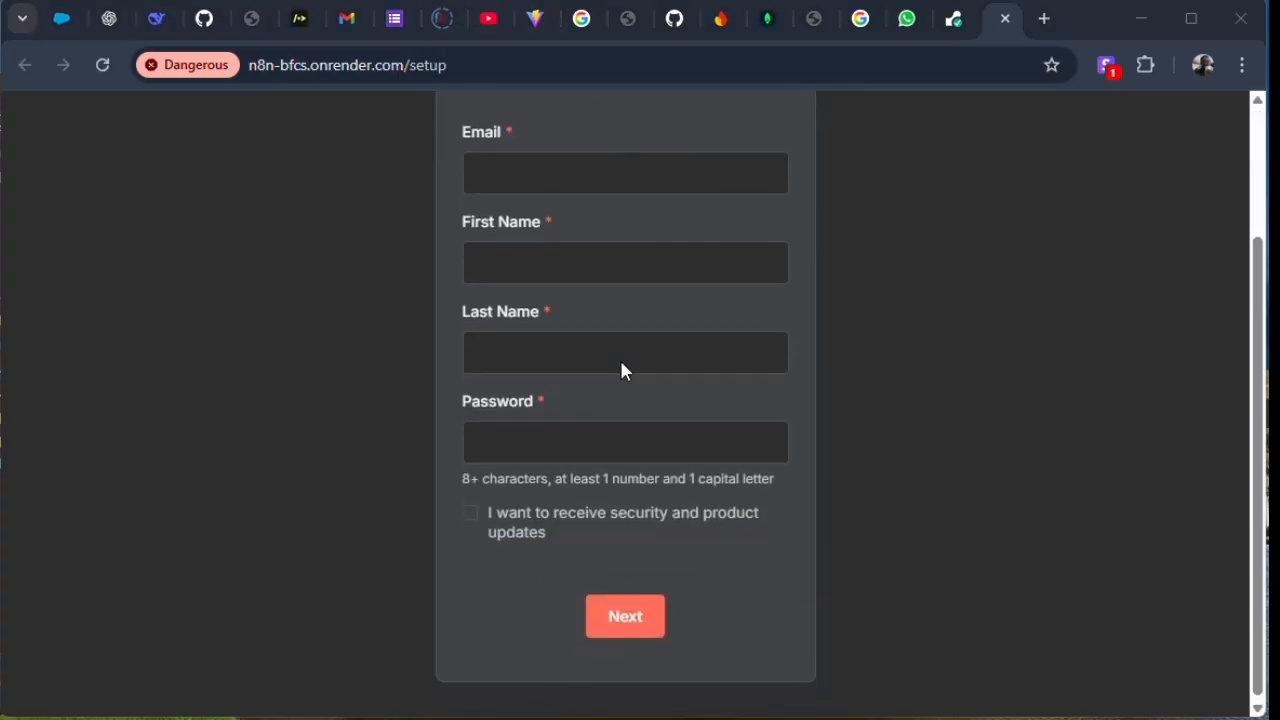
pyautogui.scroll(1, 621, 370)
pyautogui.click(562, 279)
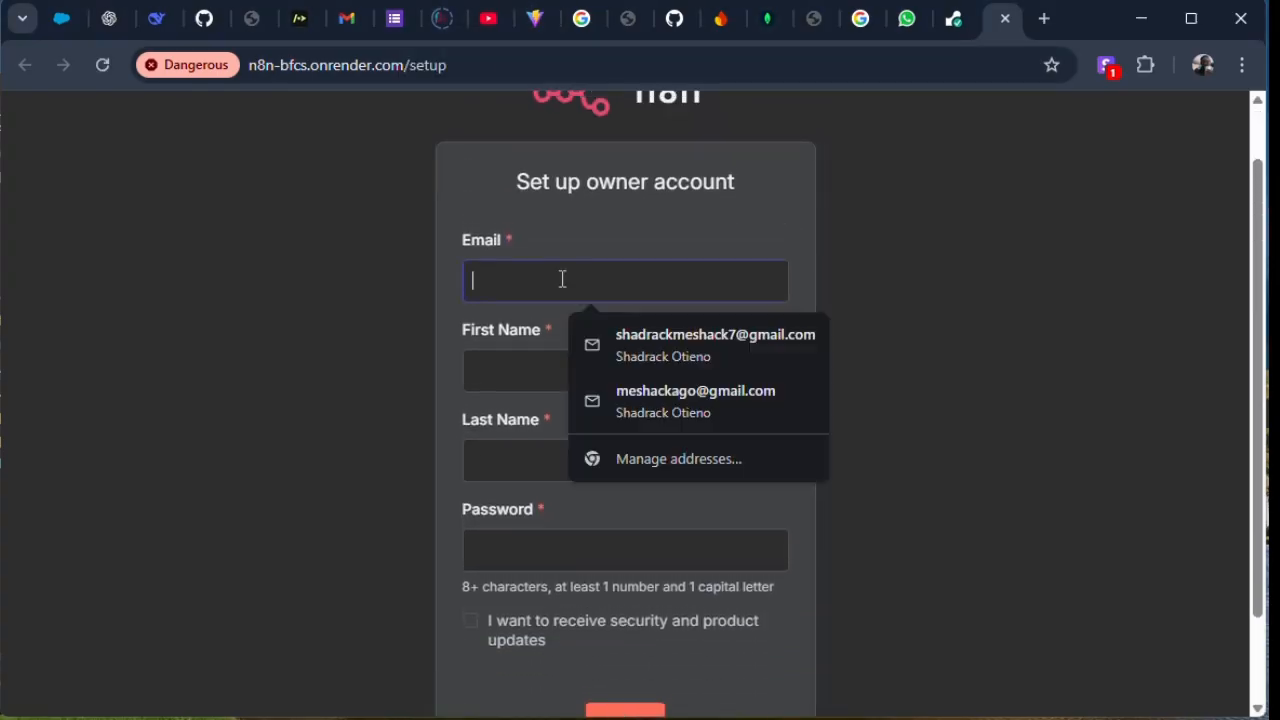
pyautogui.click(697, 348)
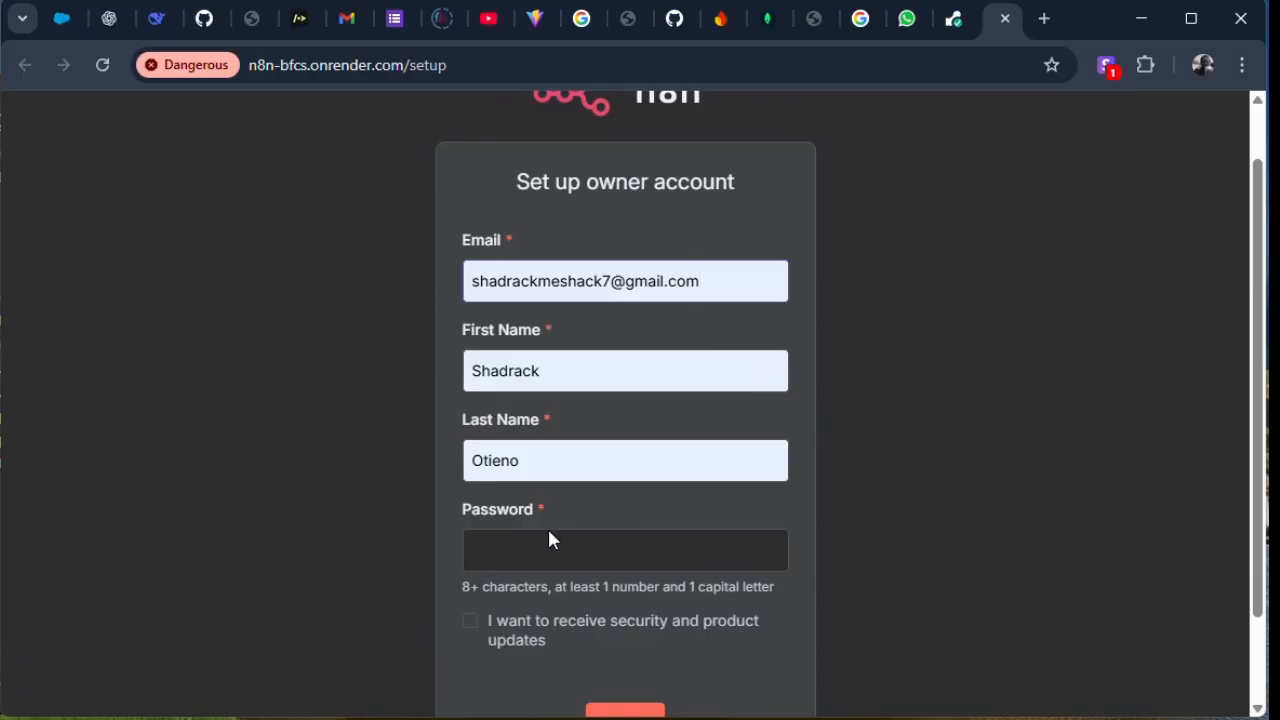
# Use the suggested strong password for the owner account, submit the setup form and dismiss the saved-password notice
pyautogui.click(533, 552)
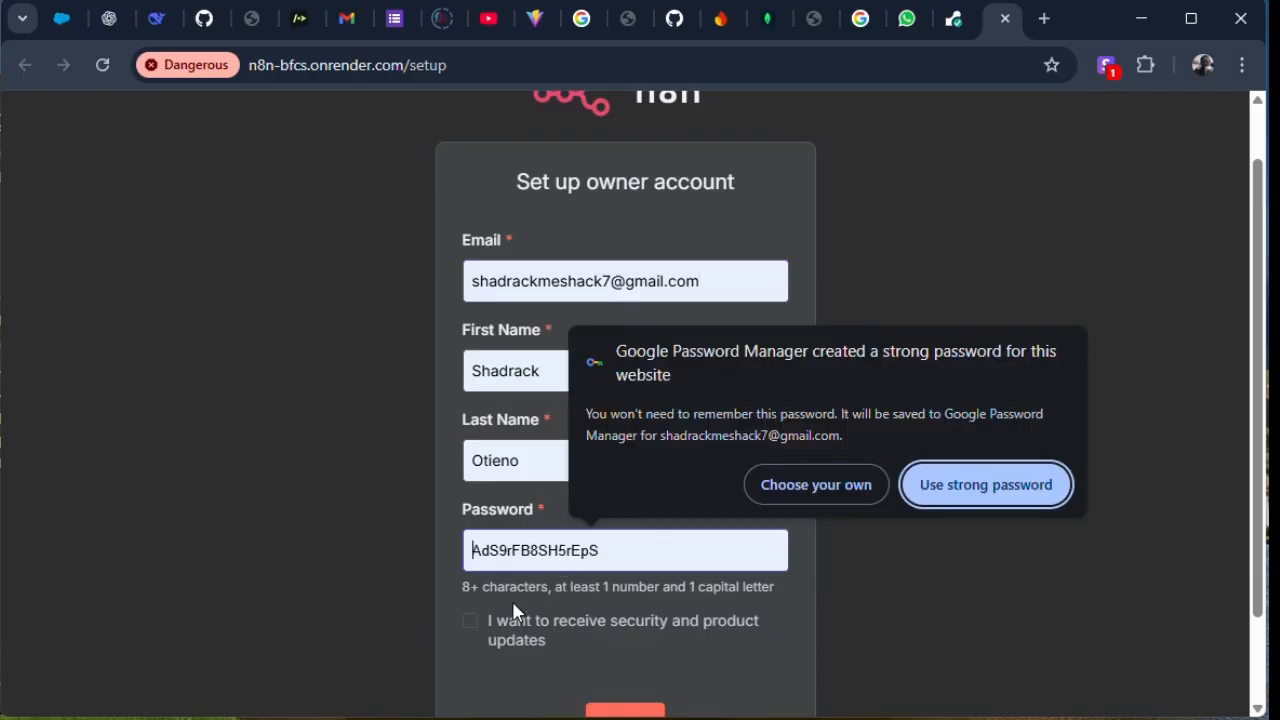
pyautogui.scroll(-1, 678, 612)
pyautogui.scroll(-1, 676, 605)
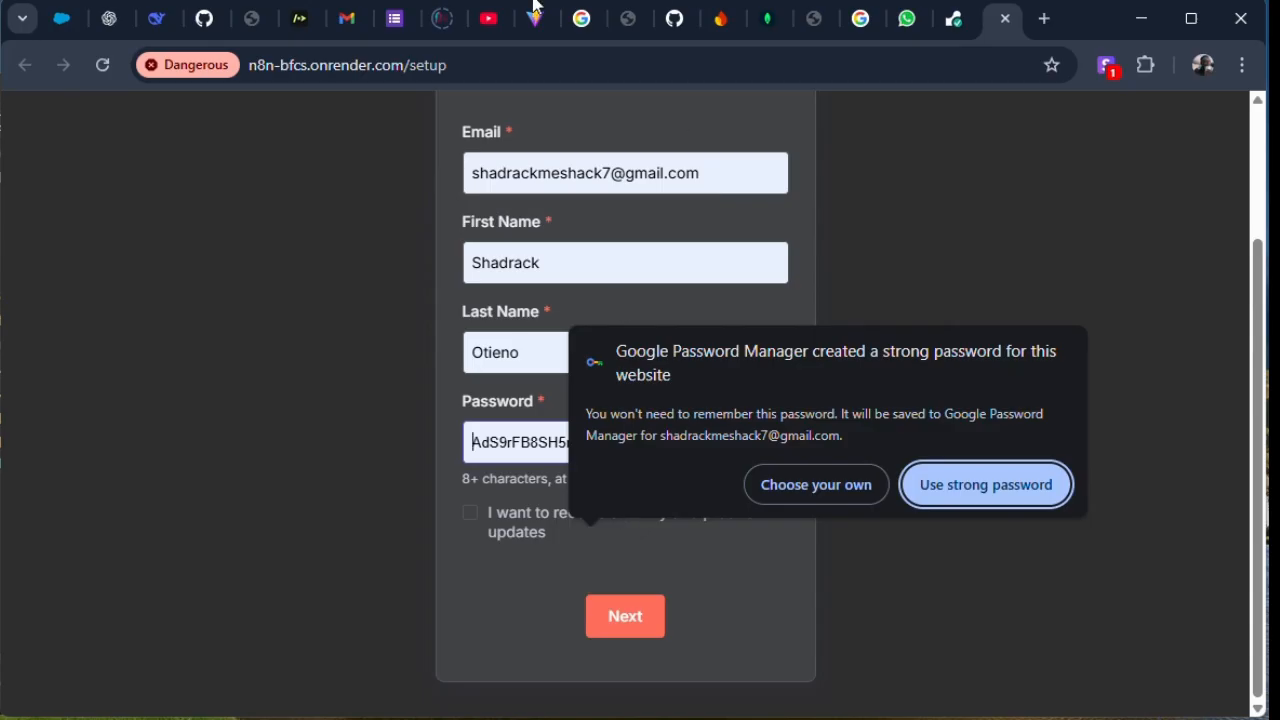
pyautogui.press('Return')
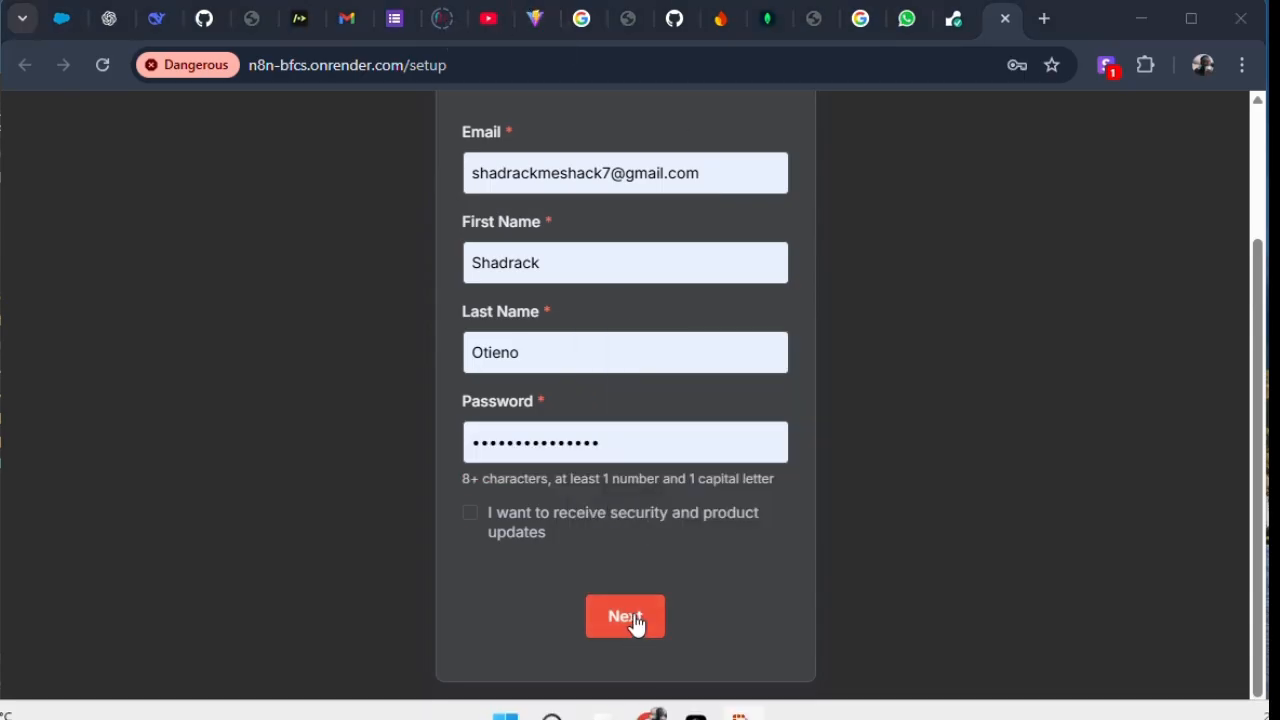
pyautogui.click(636, 620)
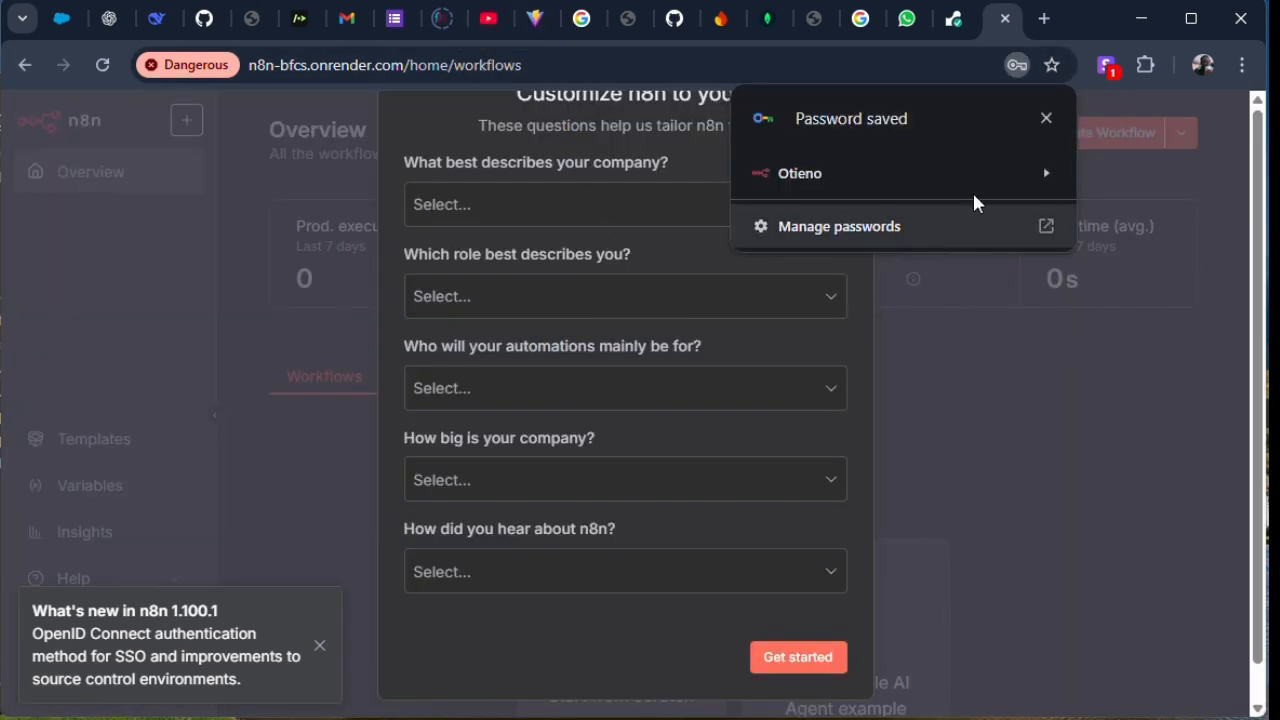
pyautogui.click(1046, 118)
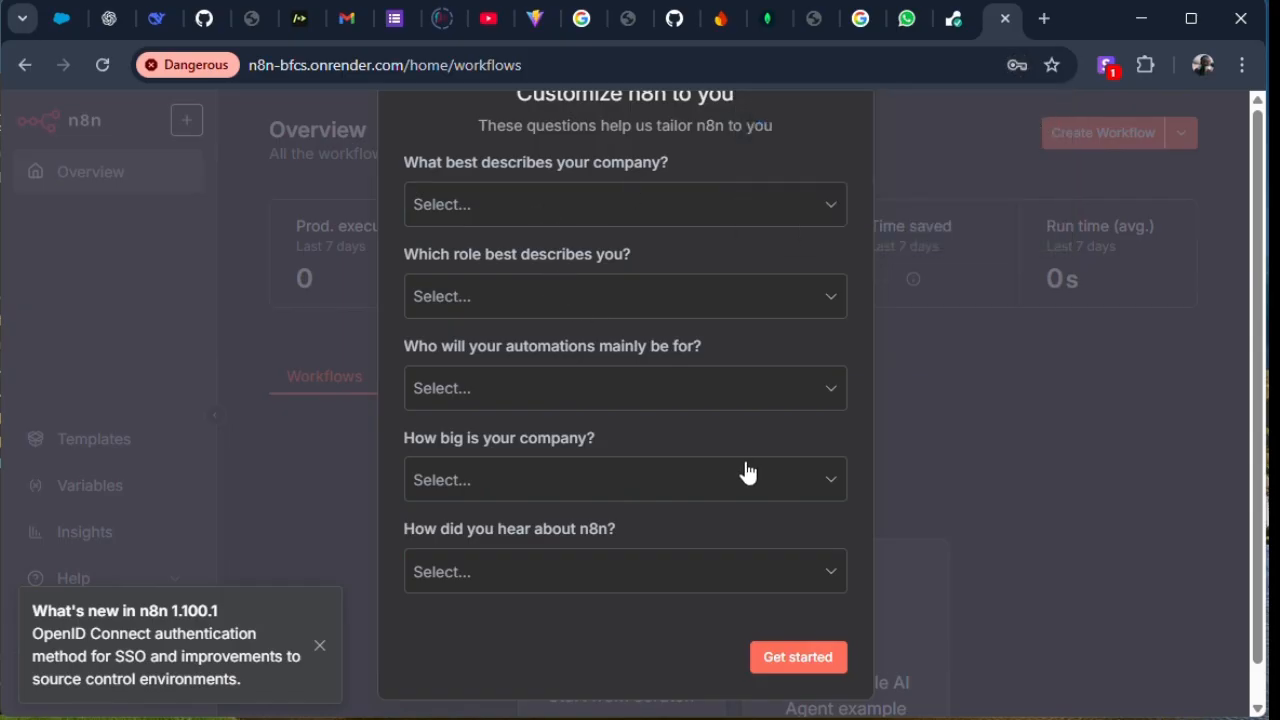
# Submit the customization survey without answers and request a free license key to the prefilled email address
pyautogui.scroll(-1, 590, 240)
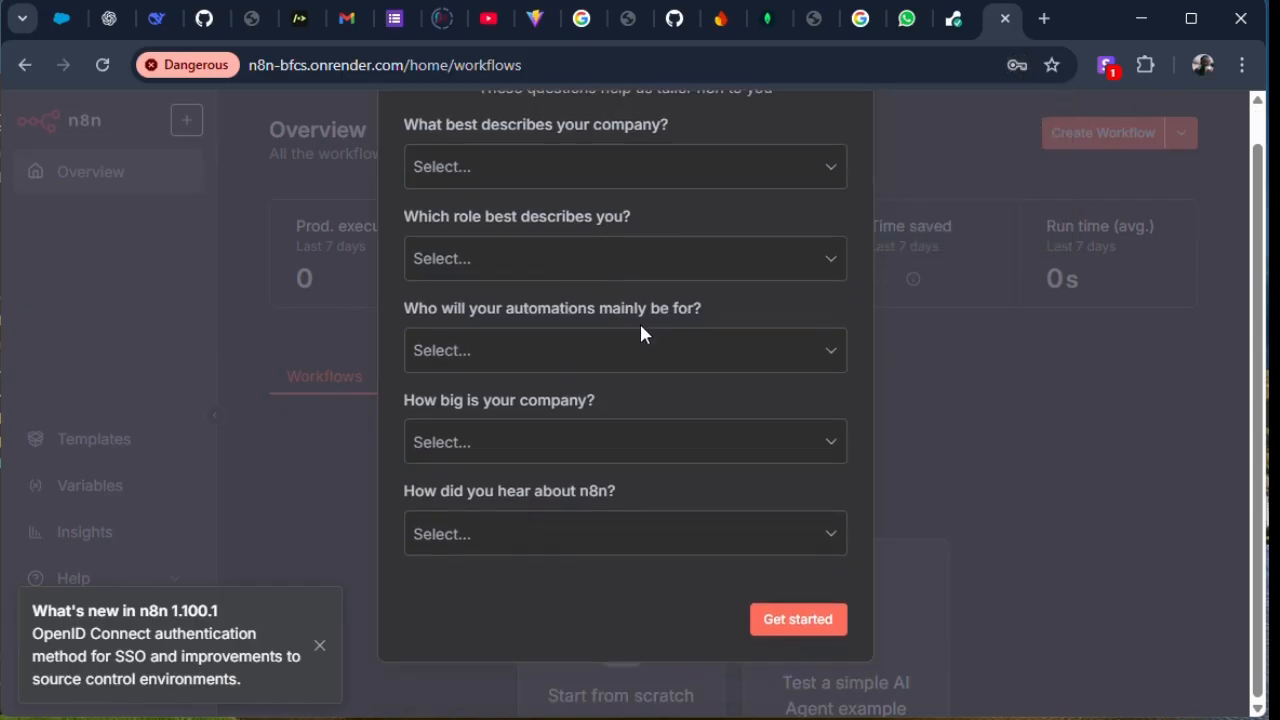
pyautogui.click(788, 624)
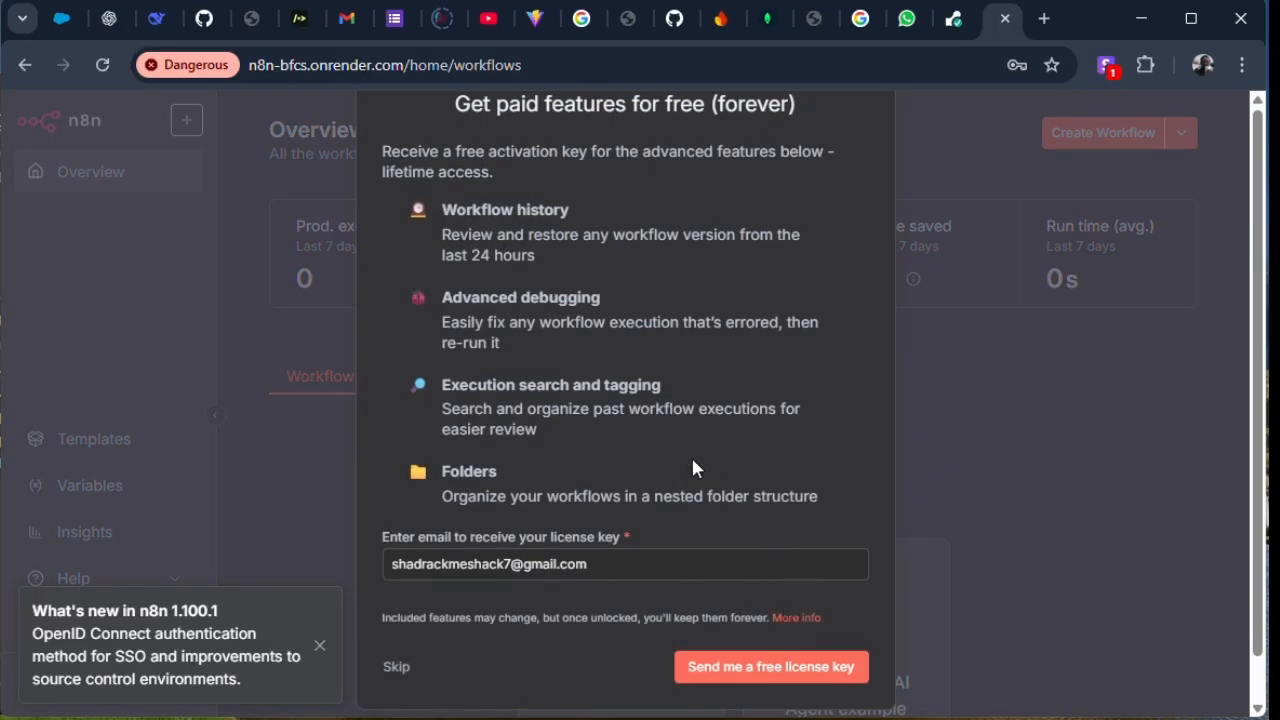
pyautogui.scroll(-1, 678, 446)
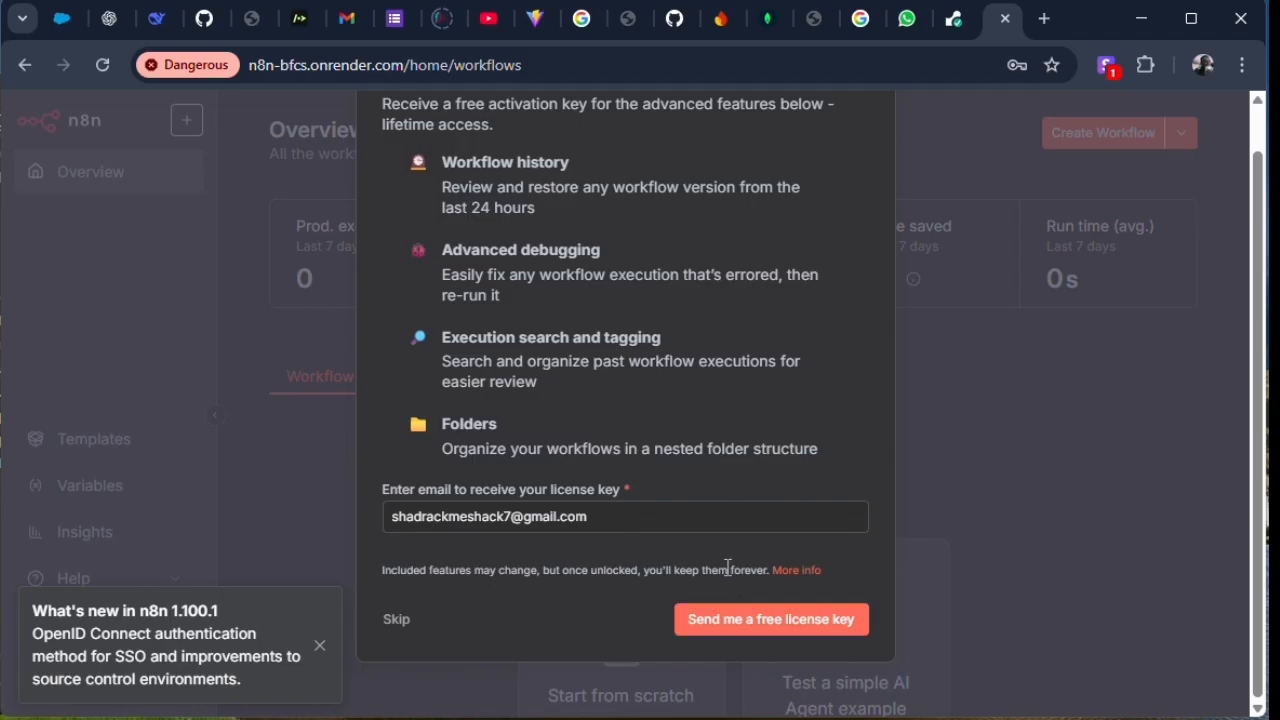
pyautogui.click(806, 638)
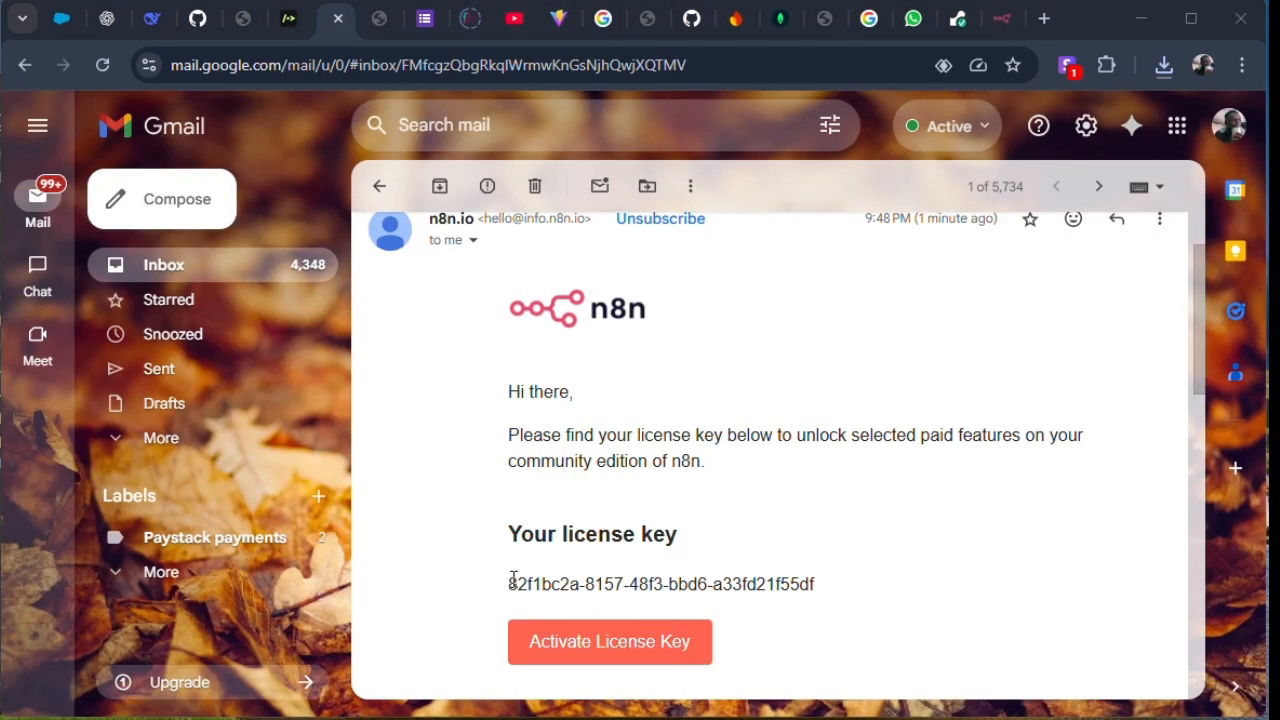
# Copy the license key from the n8n email in Gmail and return to the n8n overview page
pyautogui.tripleClick(818, 587)
pyautogui.hotkey('ctrl', 'c')
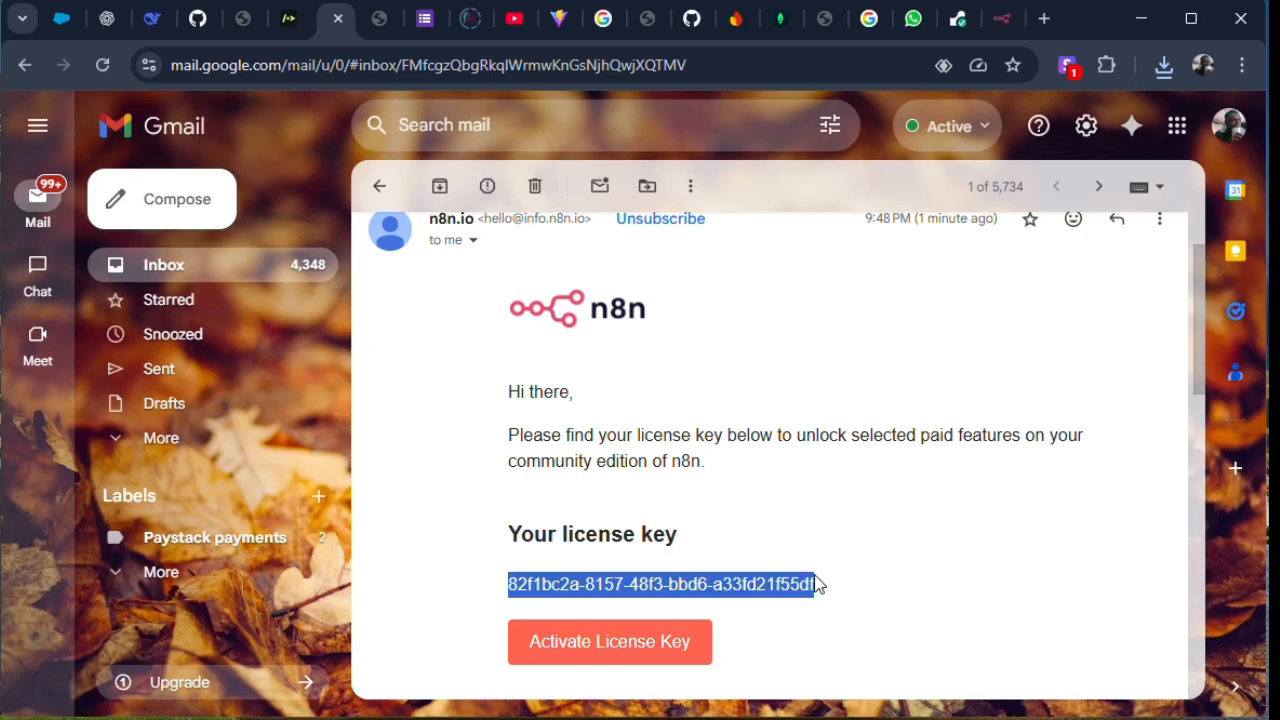
pyautogui.click(1005, 19)
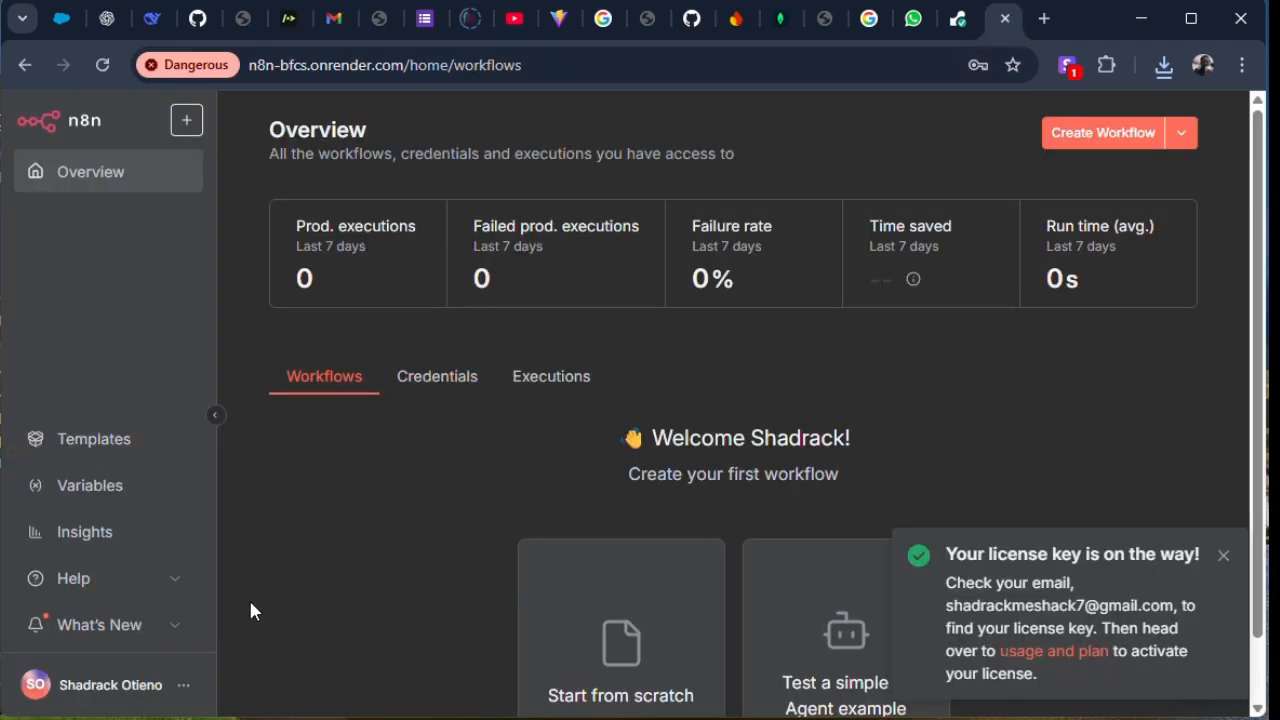
# Activate the free license on the Usage and plan settings page by entering the copied activation key
pyautogui.click(181, 688)
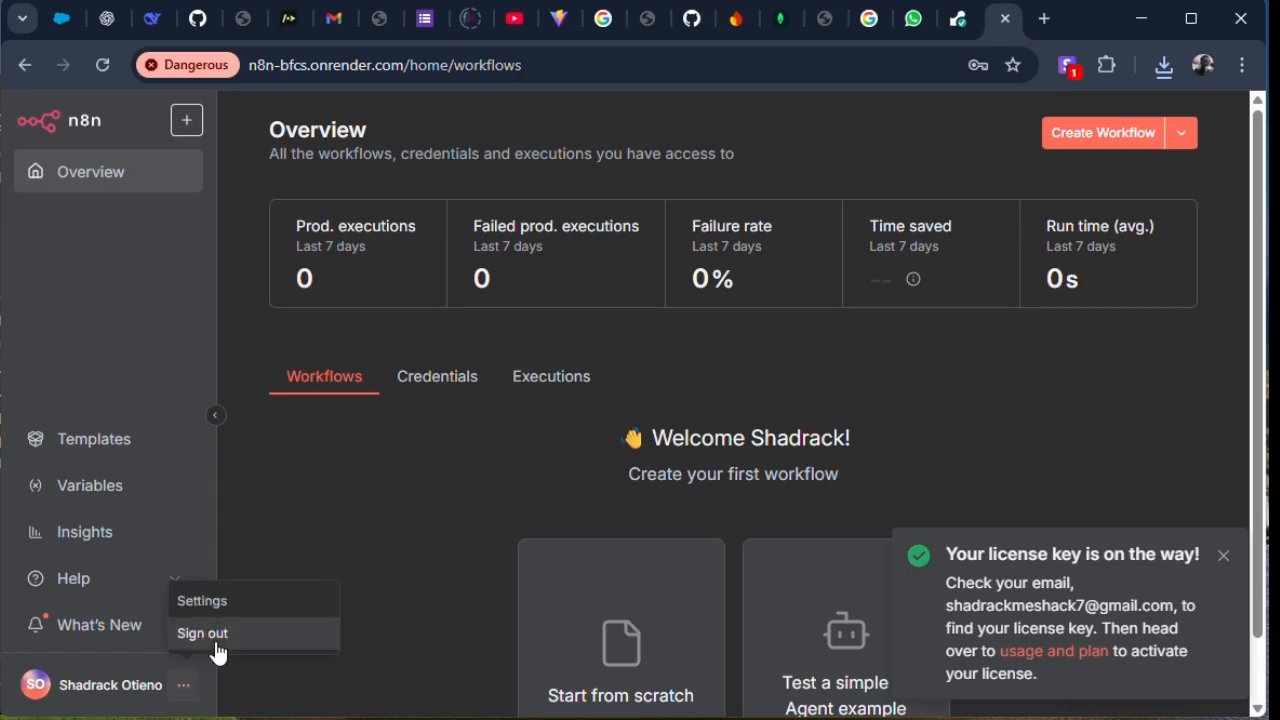
pyautogui.click(222, 601)
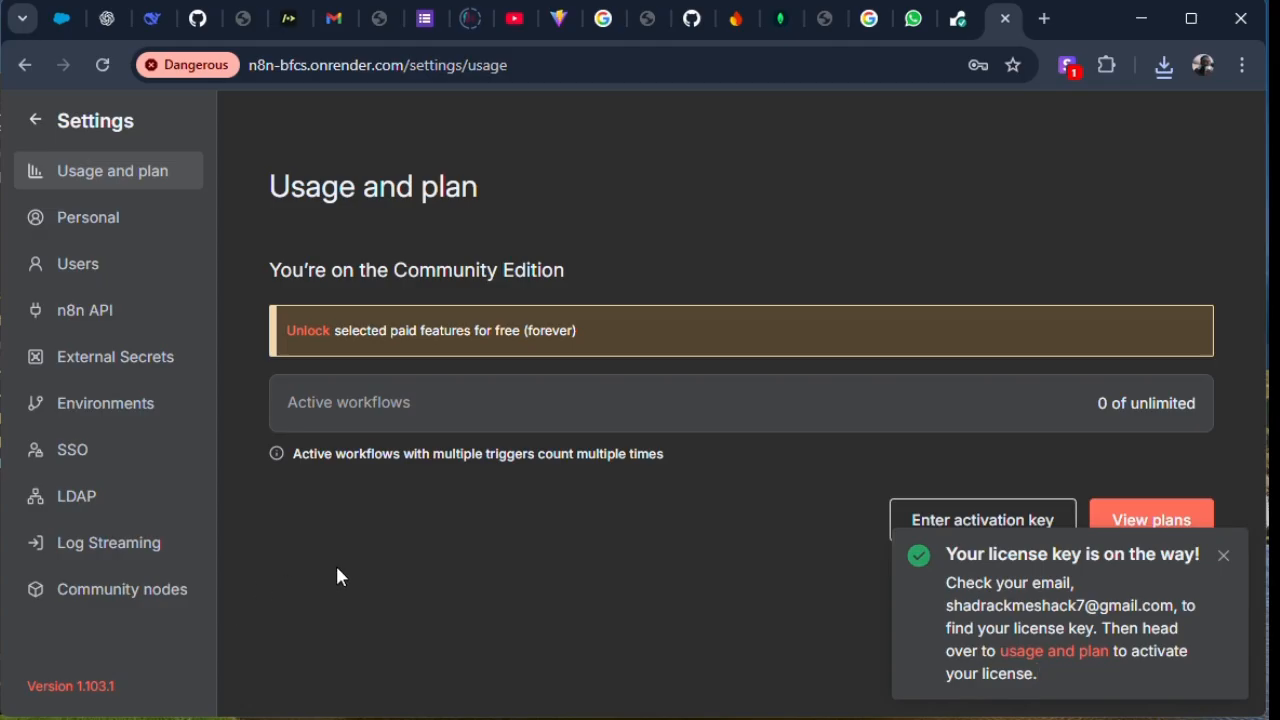
pyautogui.click(1223, 556)
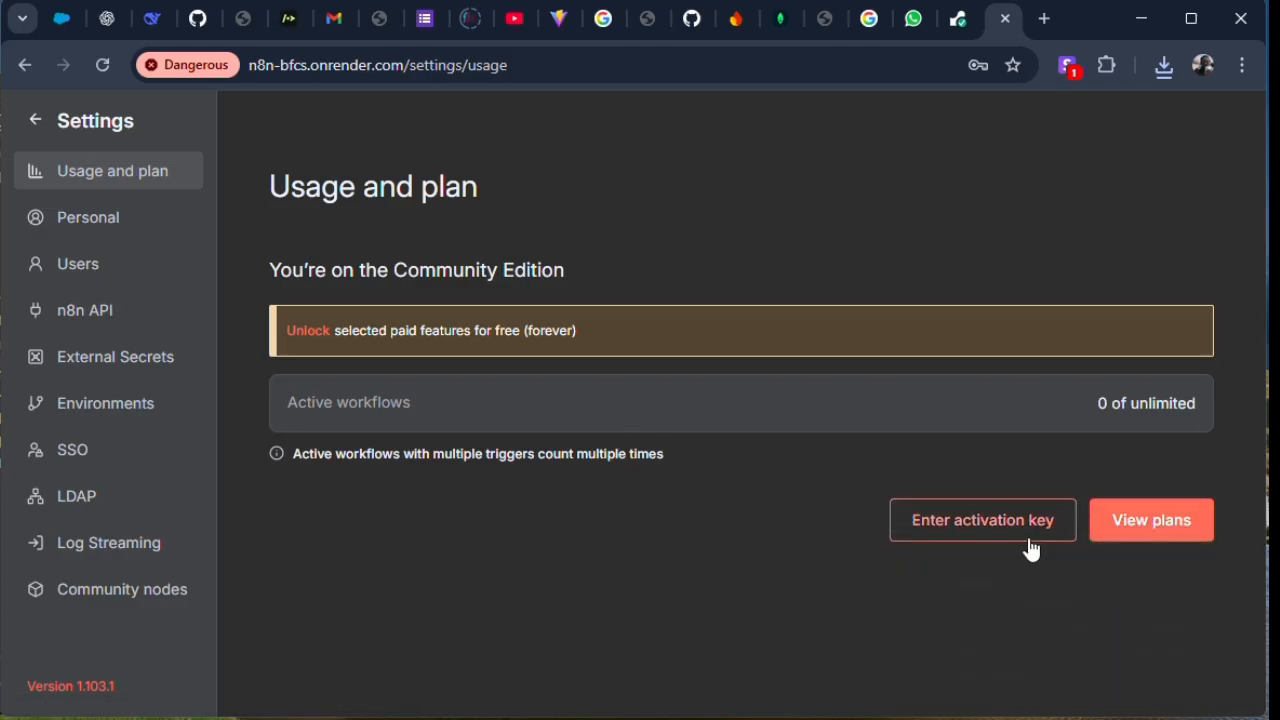
pyautogui.click(930, 518)
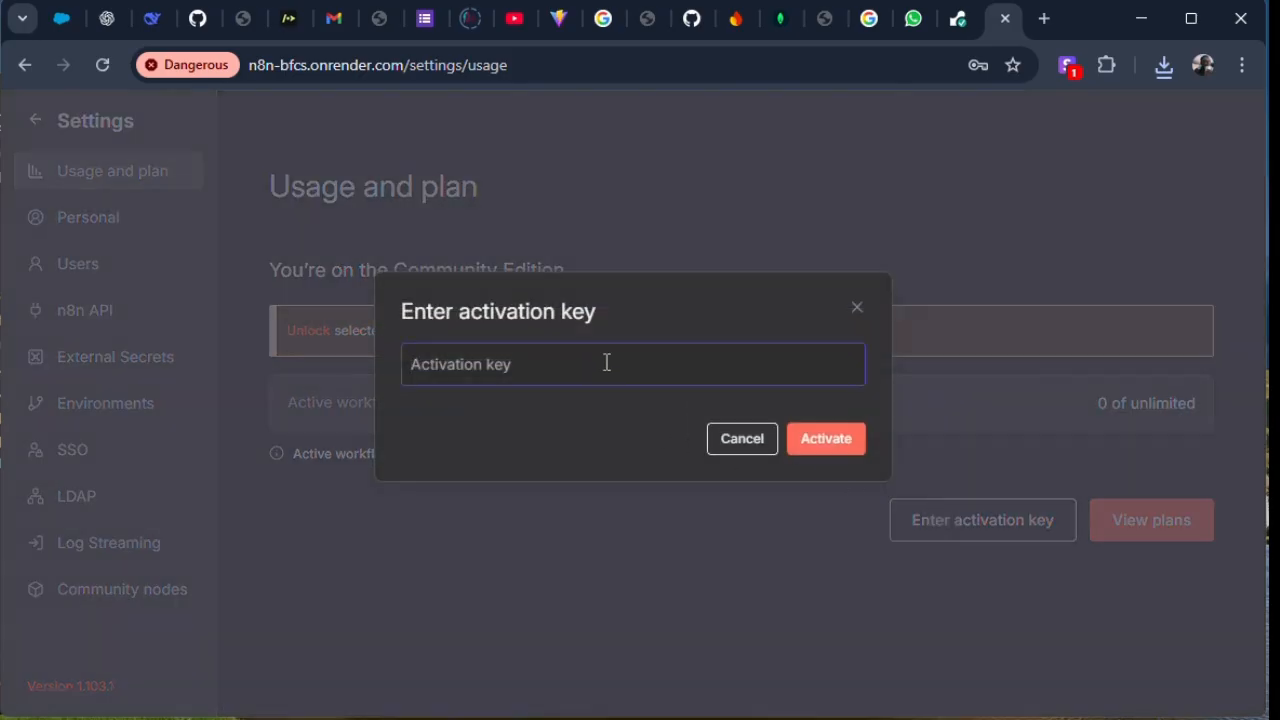
pyautogui.hotkey('ctrl', 'v')
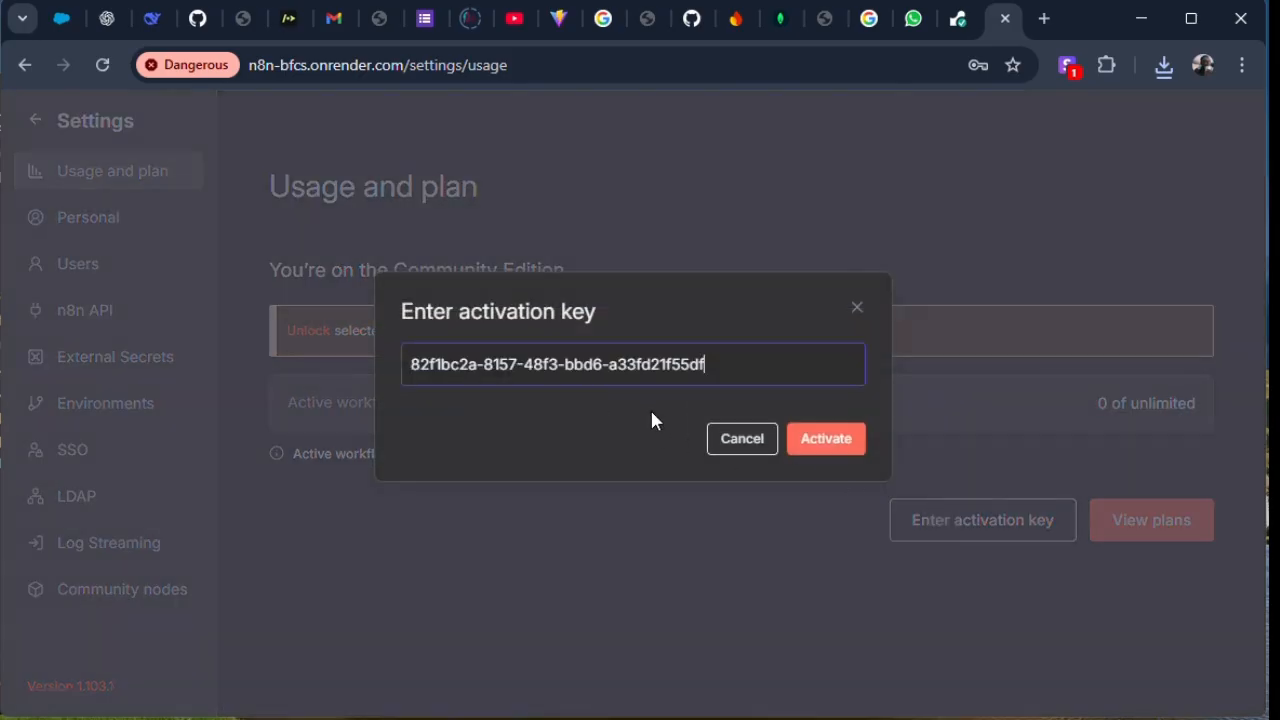
pyautogui.click(826, 440)
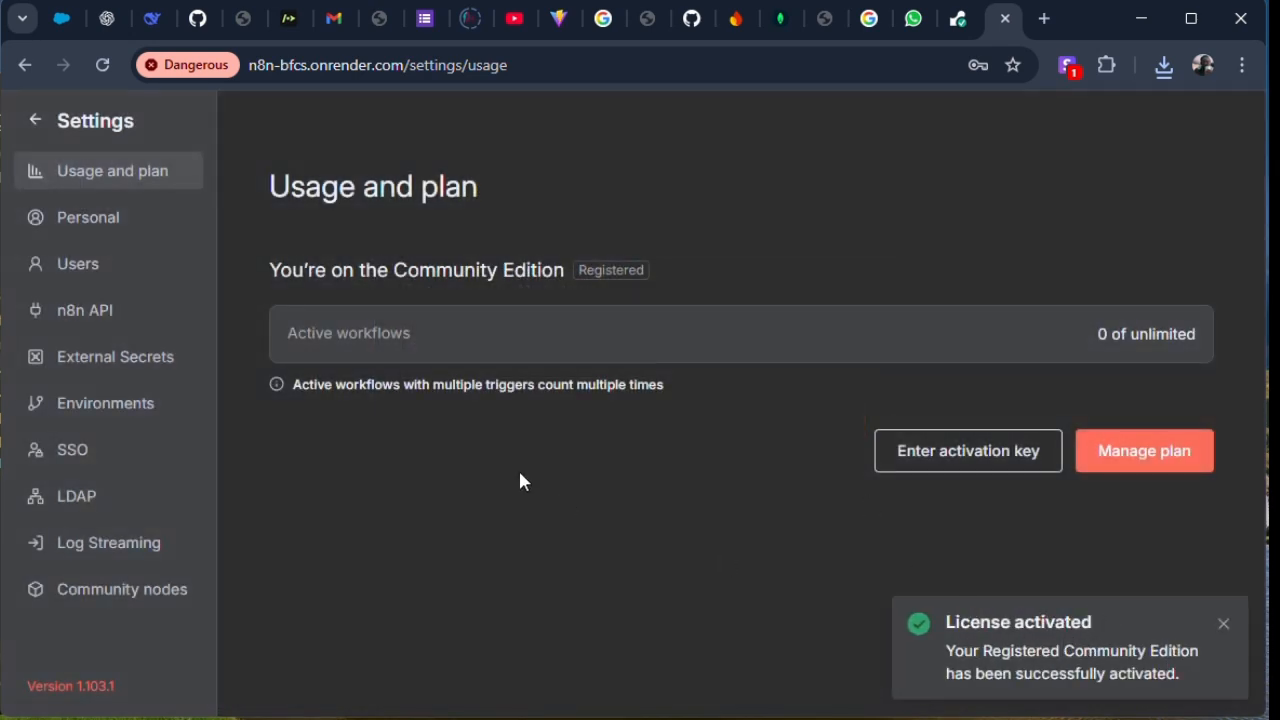
# View the personal settings, return to the overview and start a new workflow from scratch
pyautogui.click(115, 218)
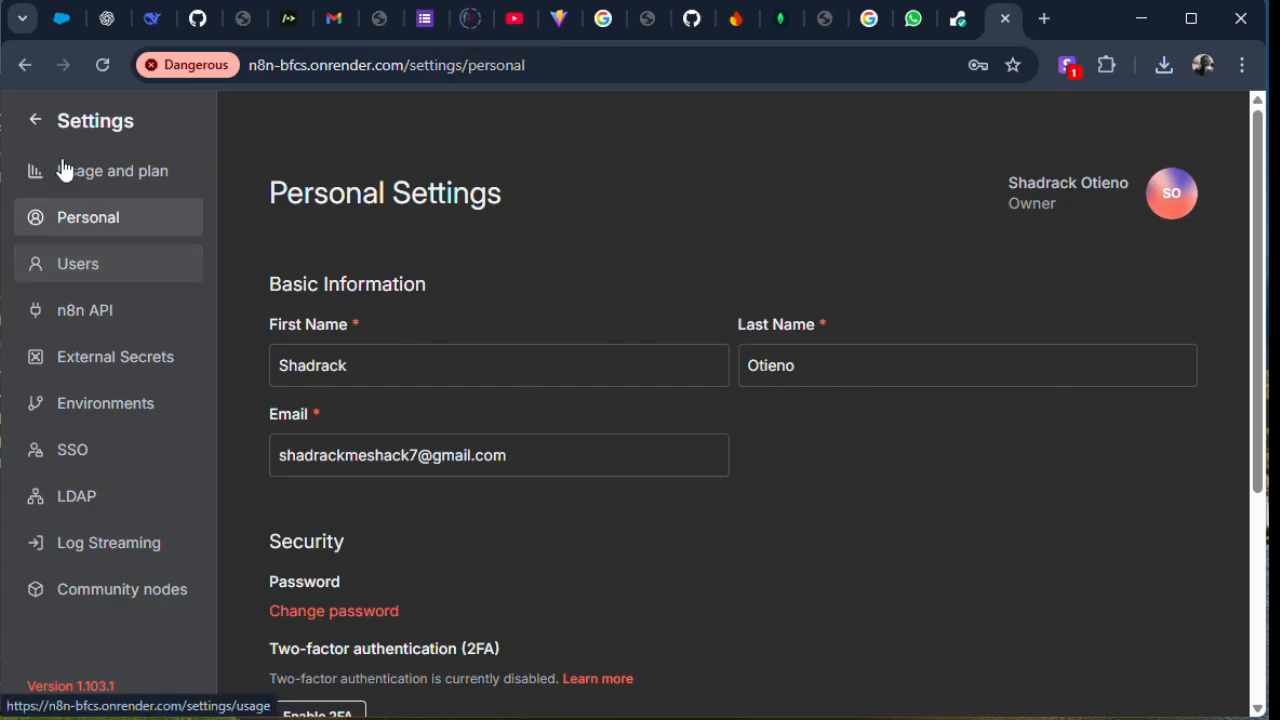
pyautogui.click(36, 124)
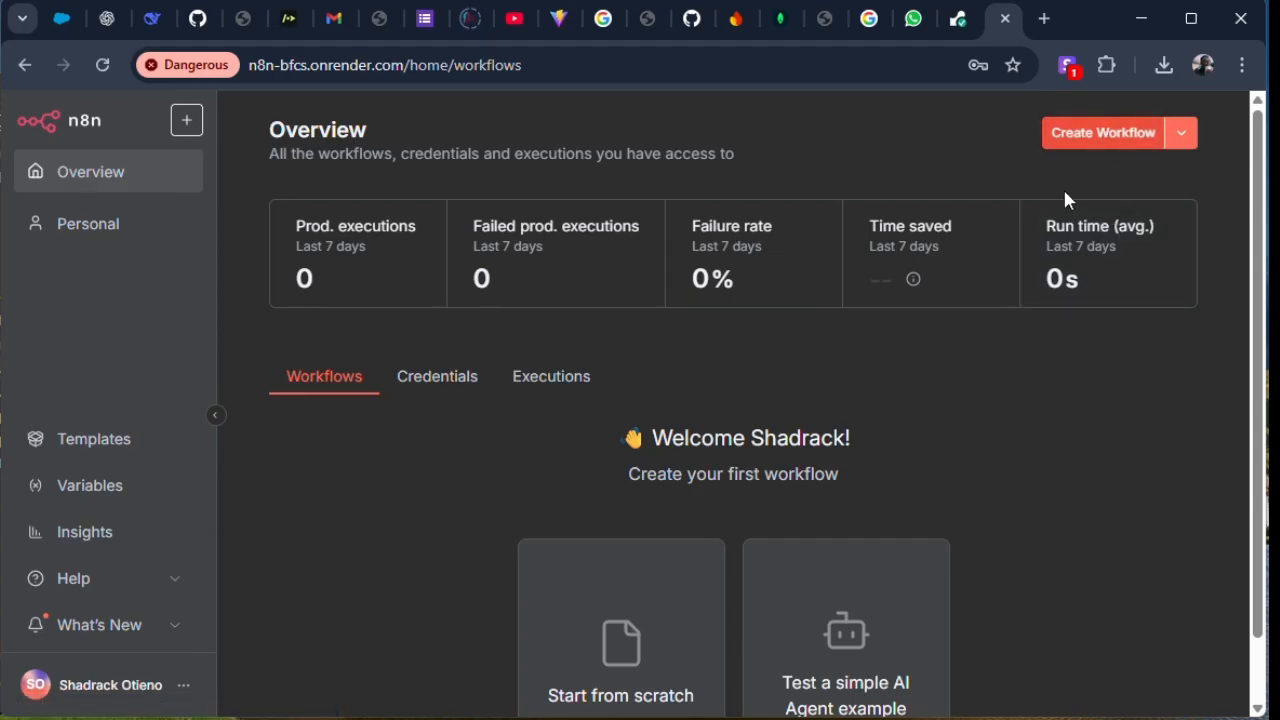
pyautogui.scroll(-1, 654, 654)
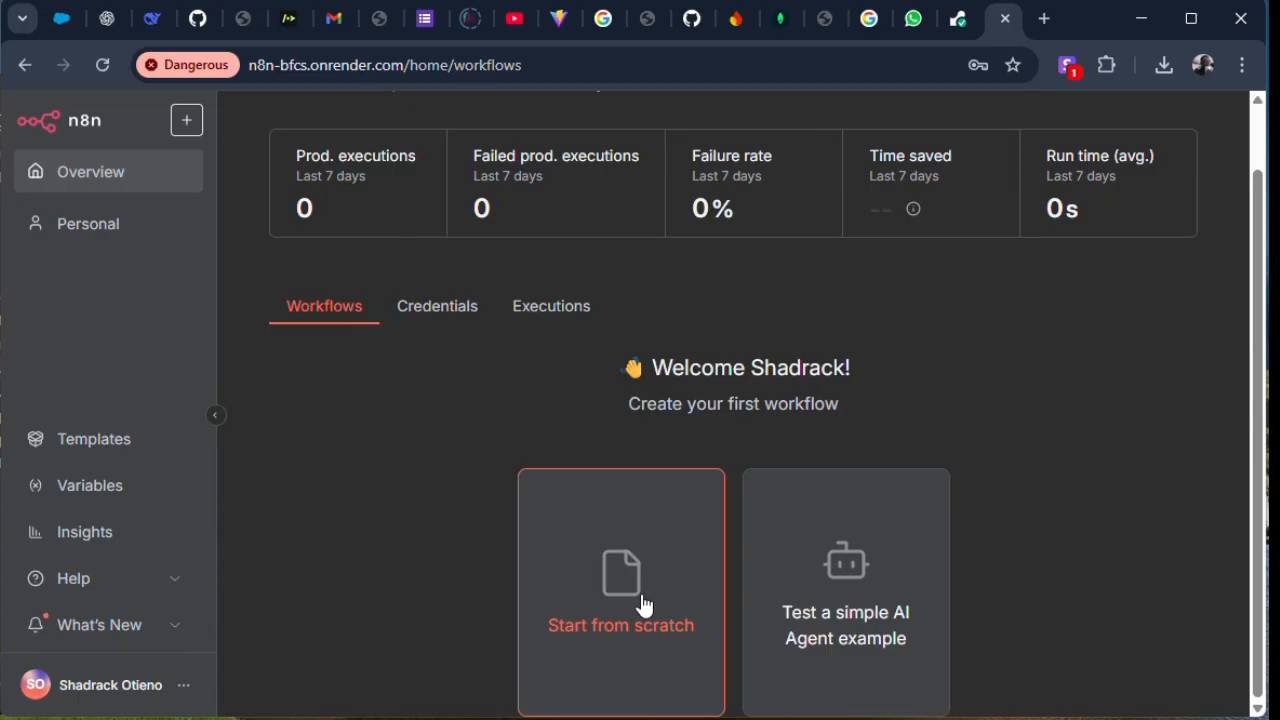
pyautogui.click(643, 604)
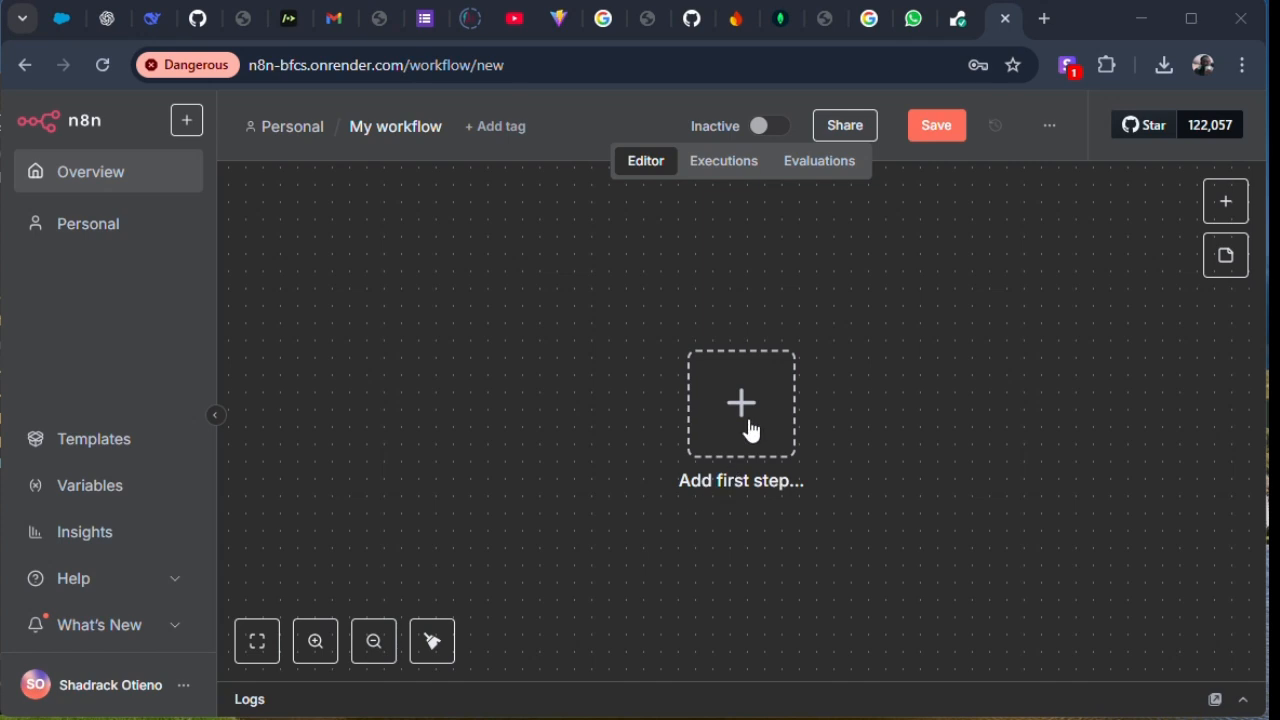
# Add an On chat message trigger as the workflow's first step, keep its default parameters and return to the canvas
pyautogui.click(749, 406)
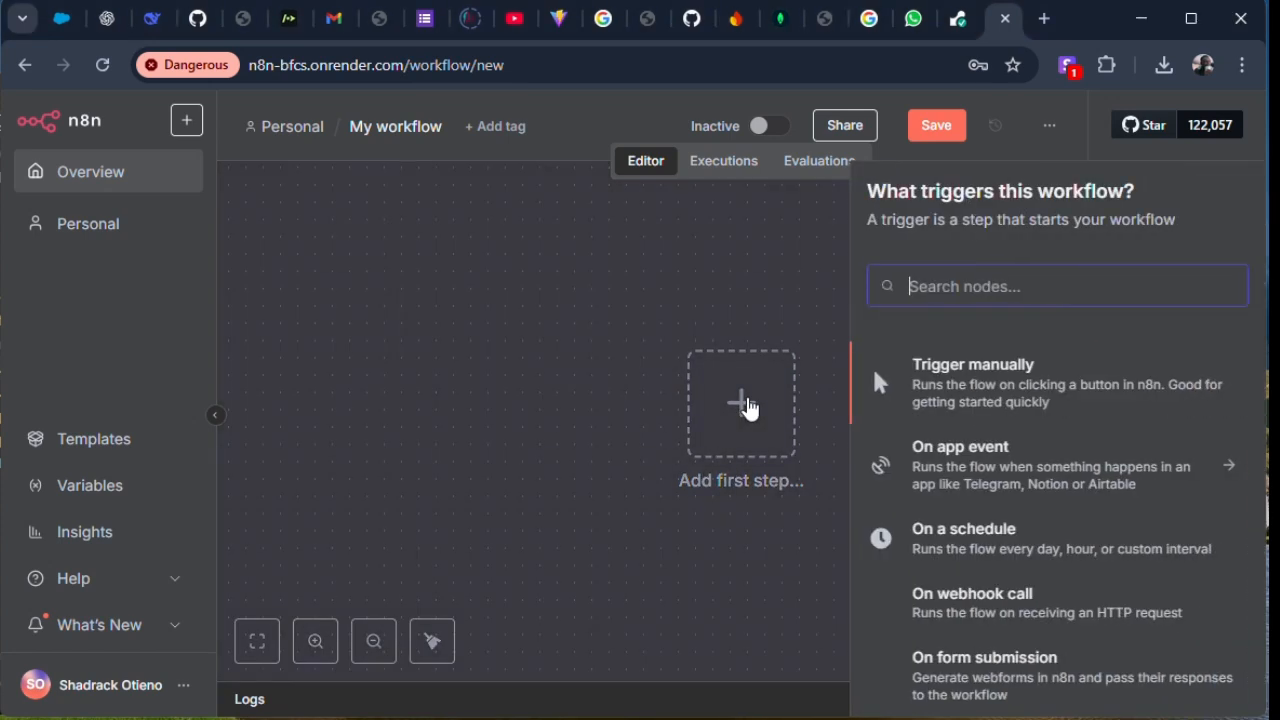
pyautogui.scroll(-3, 1001, 517)
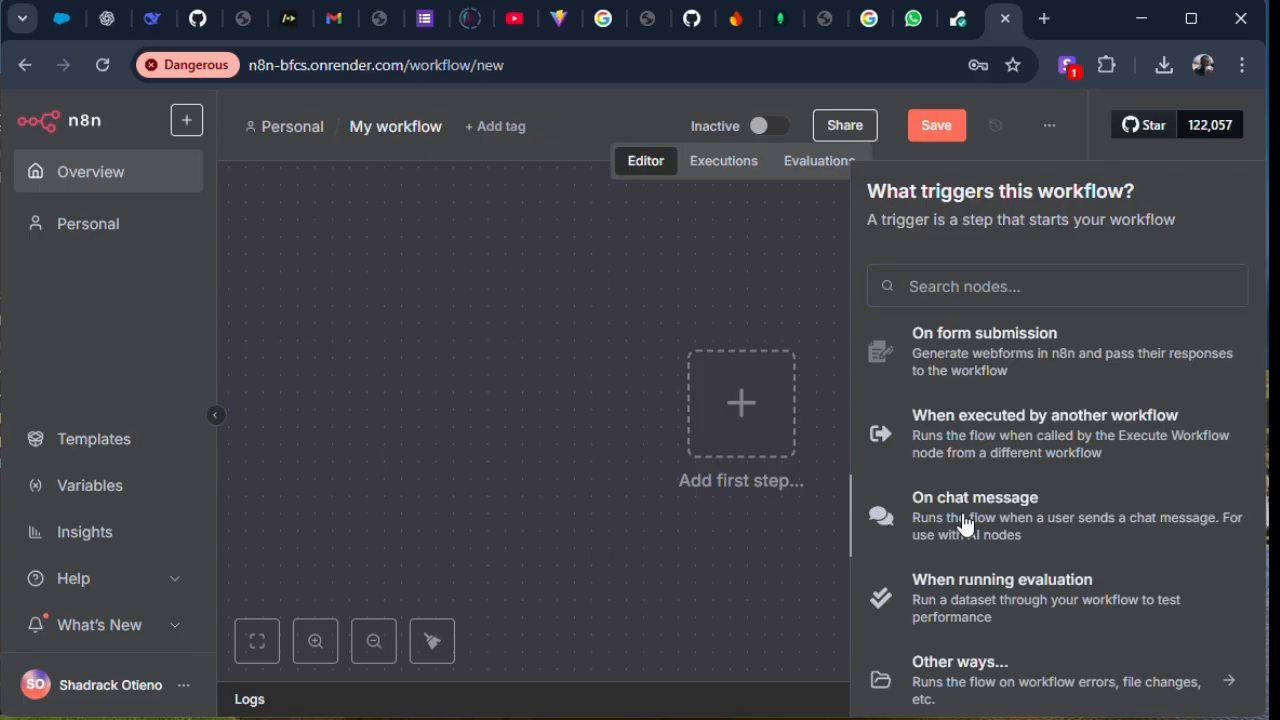
pyautogui.click(963, 520)
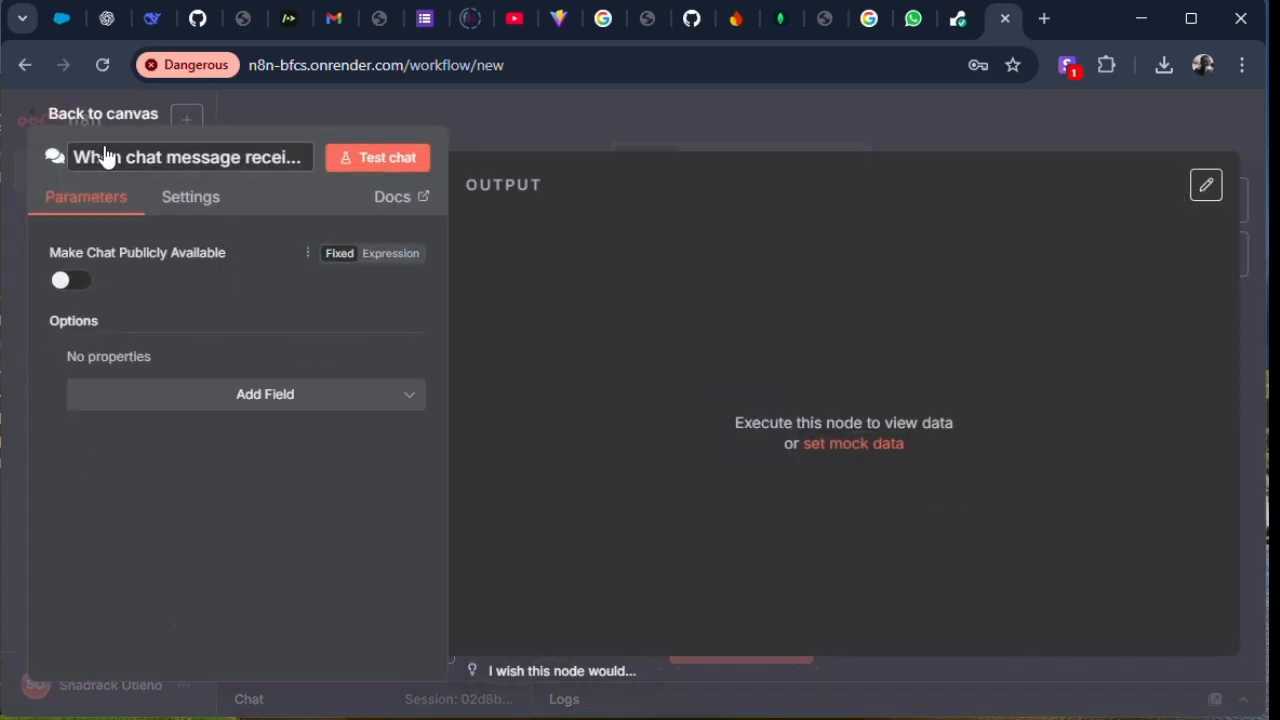
pyautogui.click(68, 118)
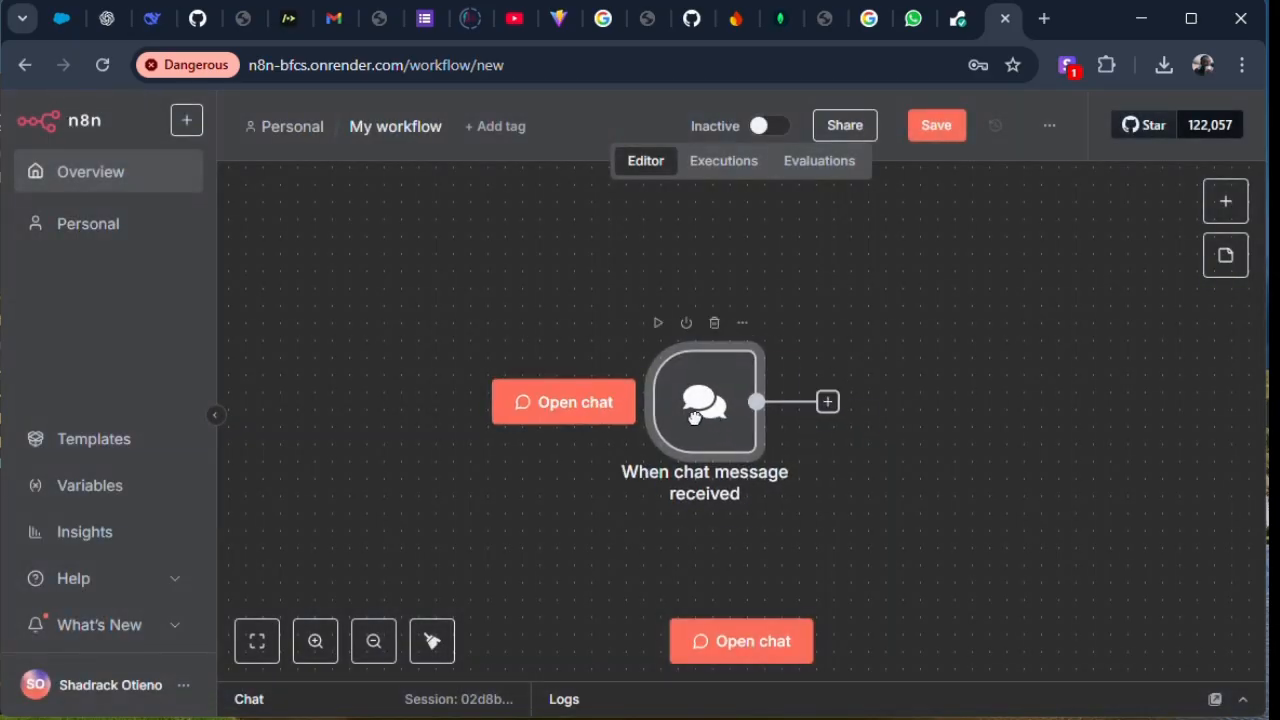
# Add an AI Agent node after the chat trigger and move both nodes up and to the left on the canvas
pyautogui.click(776, 386)
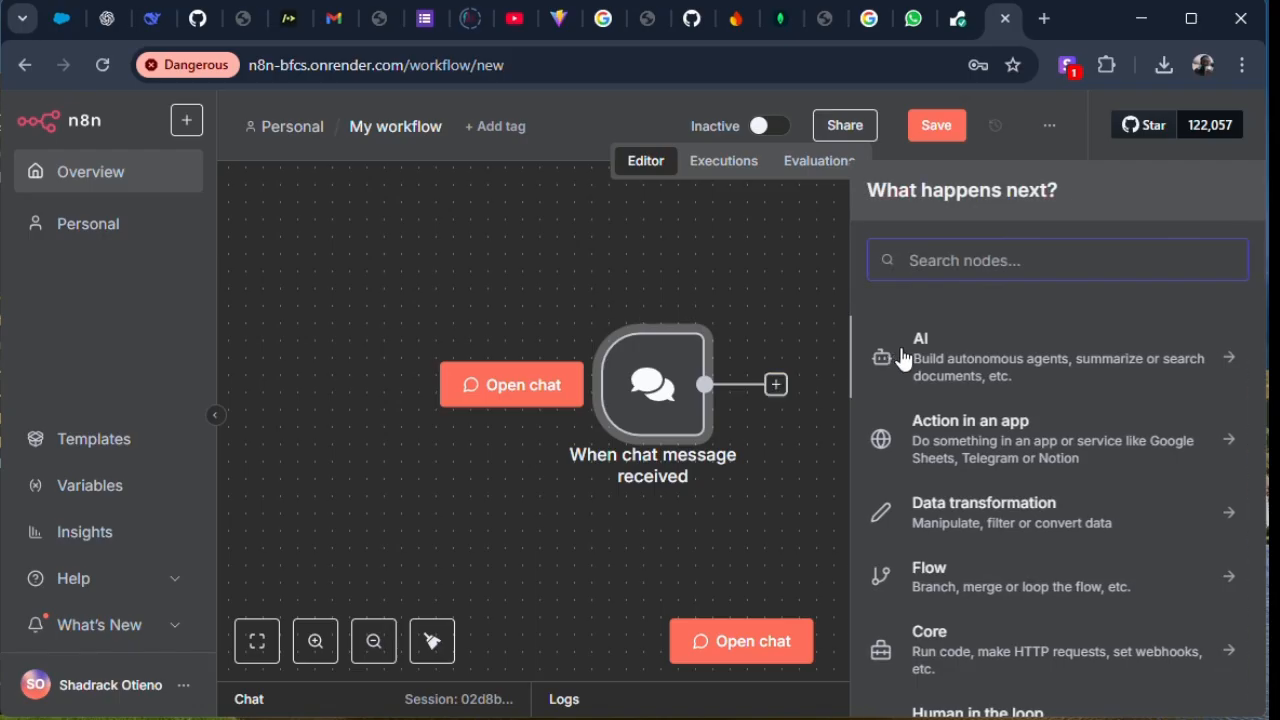
pyautogui.click(938, 362)
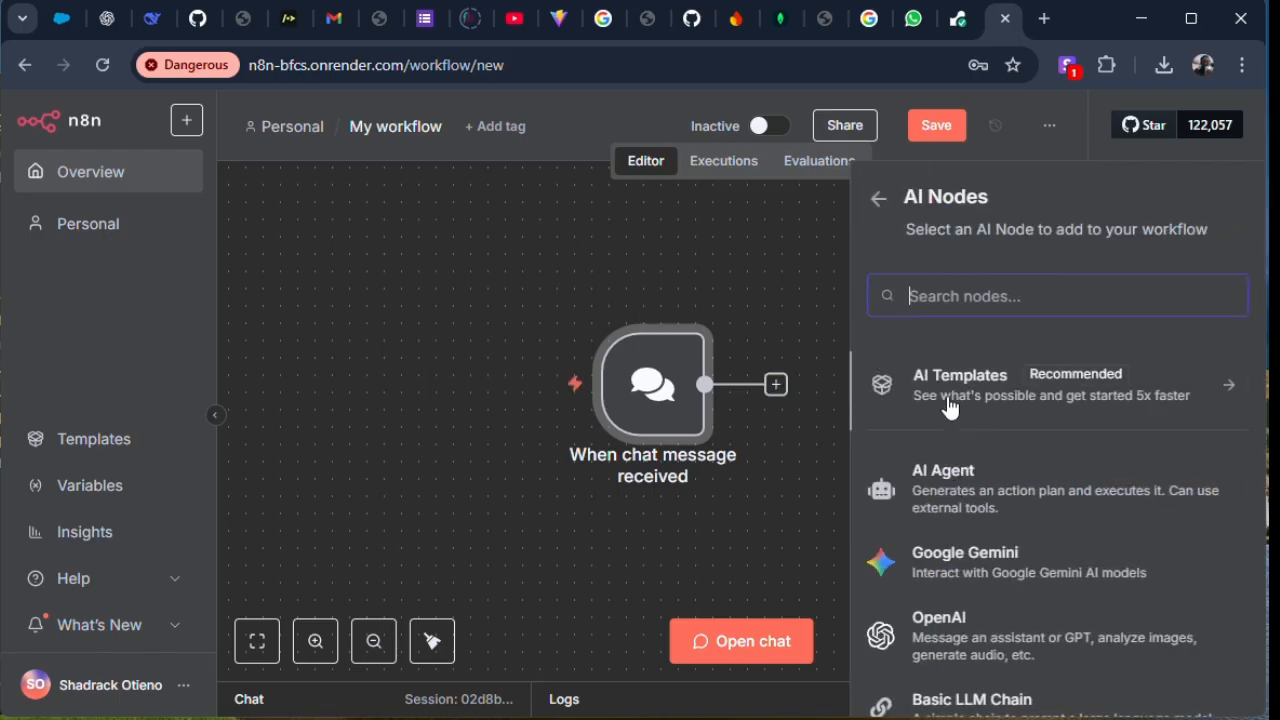
pyautogui.click(988, 495)
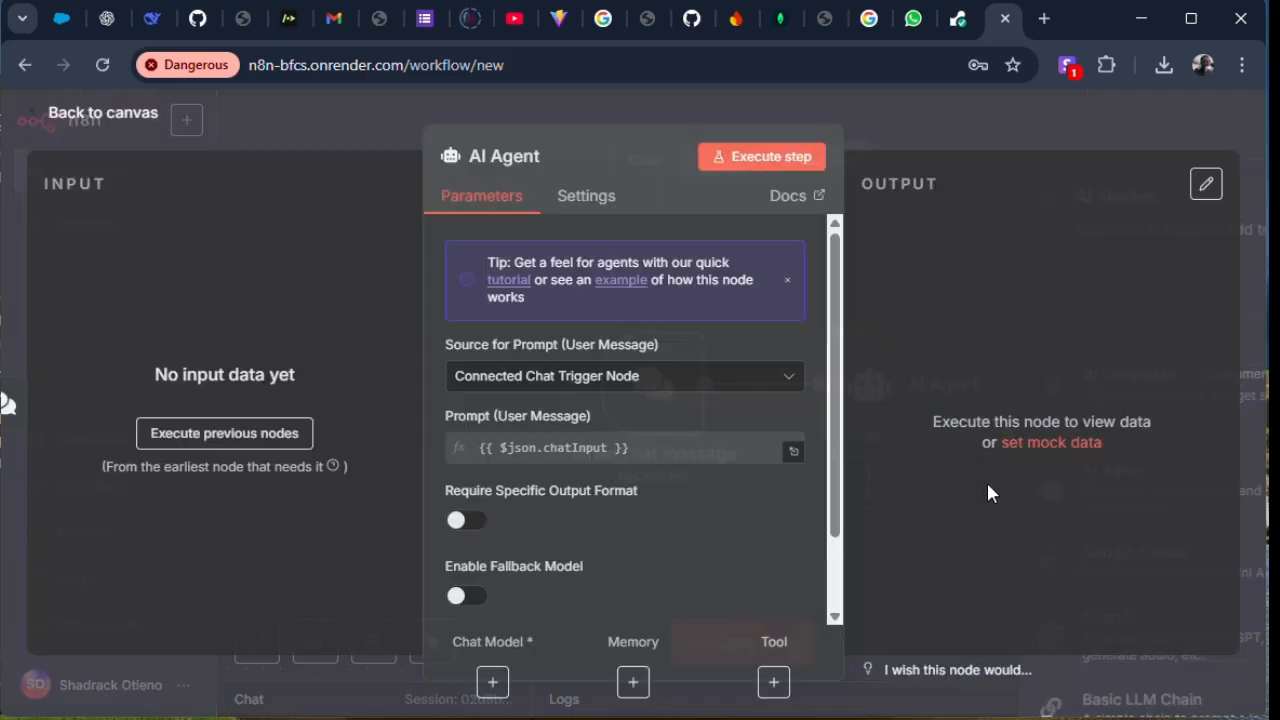
pyautogui.click(104, 118)
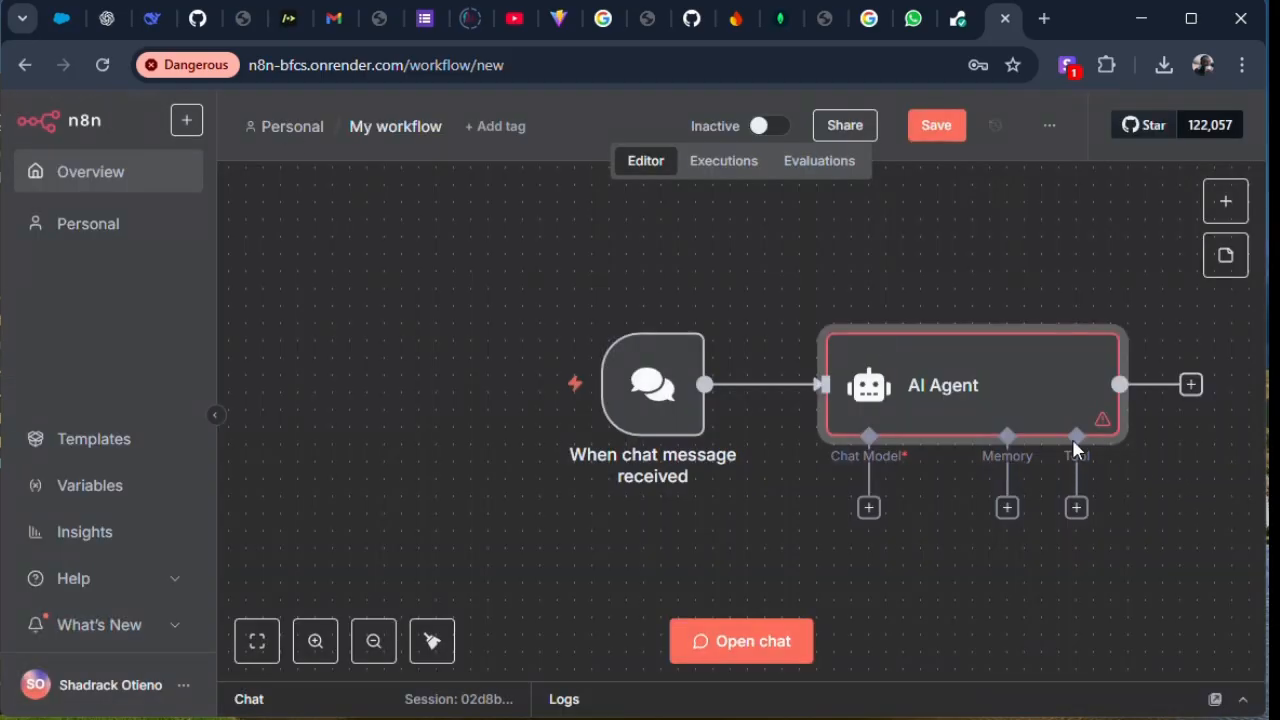
pyautogui.moveTo(994, 409); pyautogui.dragTo(903, 343)
pyautogui.moveTo(640, 337); pyautogui.dragTo(606, 303)
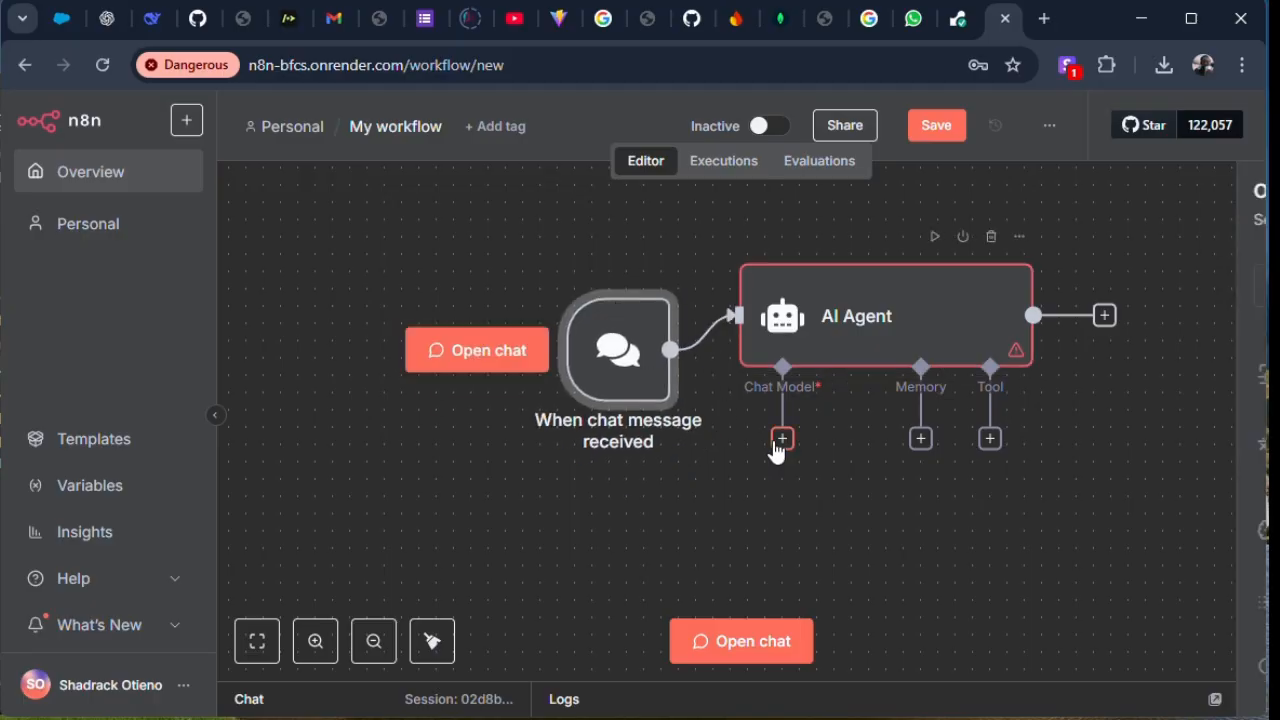
# Attach an OpenRouter Chat Model as the AI Agent's chat model
pyautogui.click(781, 440)
pyautogui.scroll(-5, 965, 555)
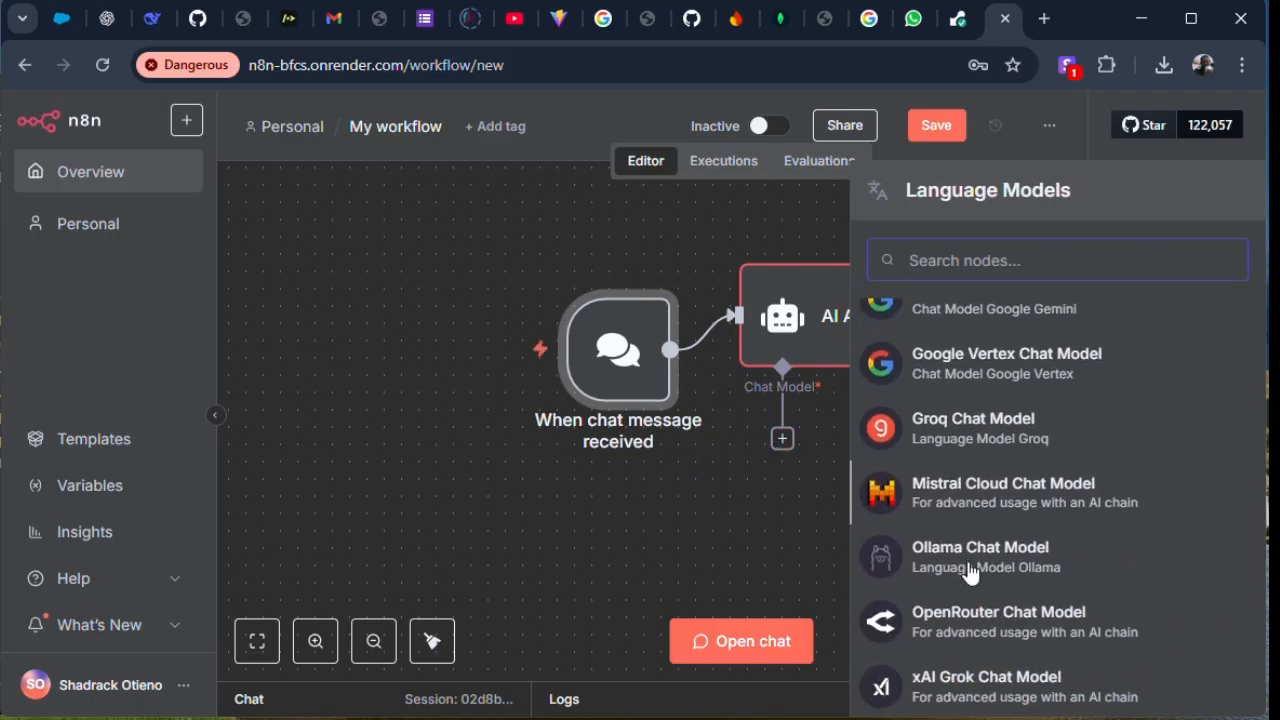
pyautogui.click(957, 635)
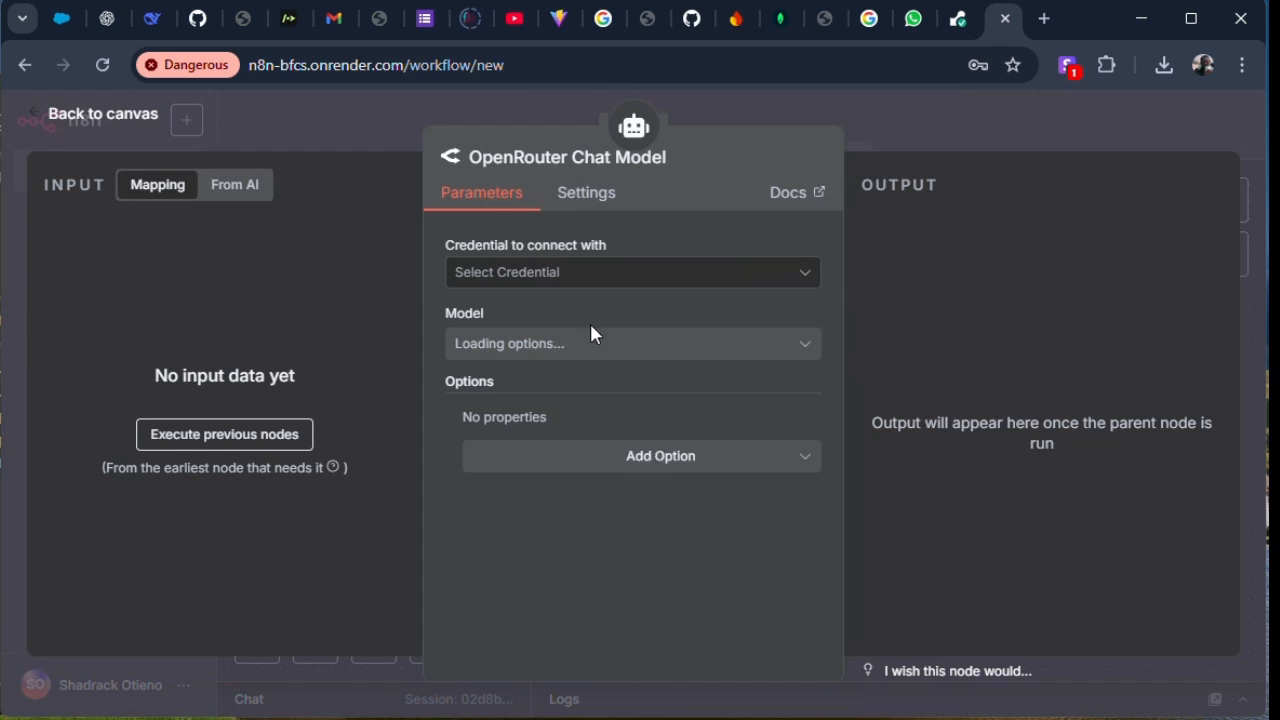
# Create and save an OpenRouter credential with the account's API key, and accept the browser's offer to store it
pyautogui.click(618, 282)
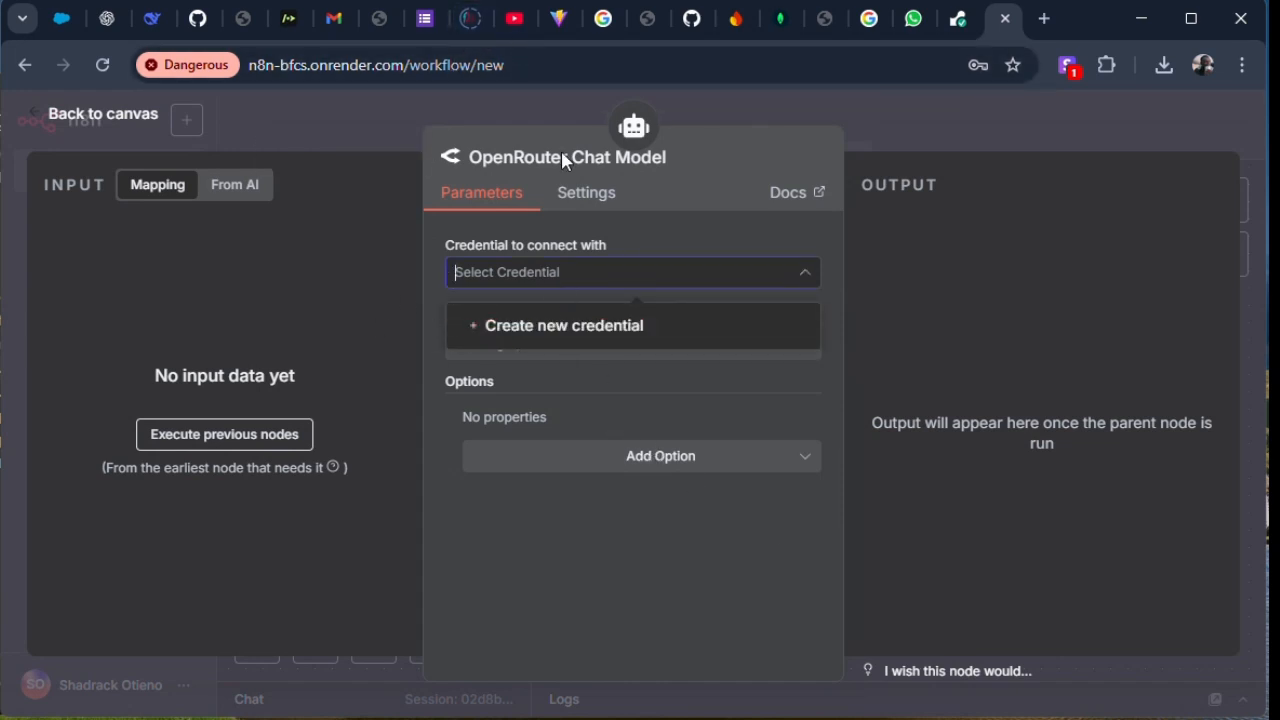
pyautogui.click(518, 8)
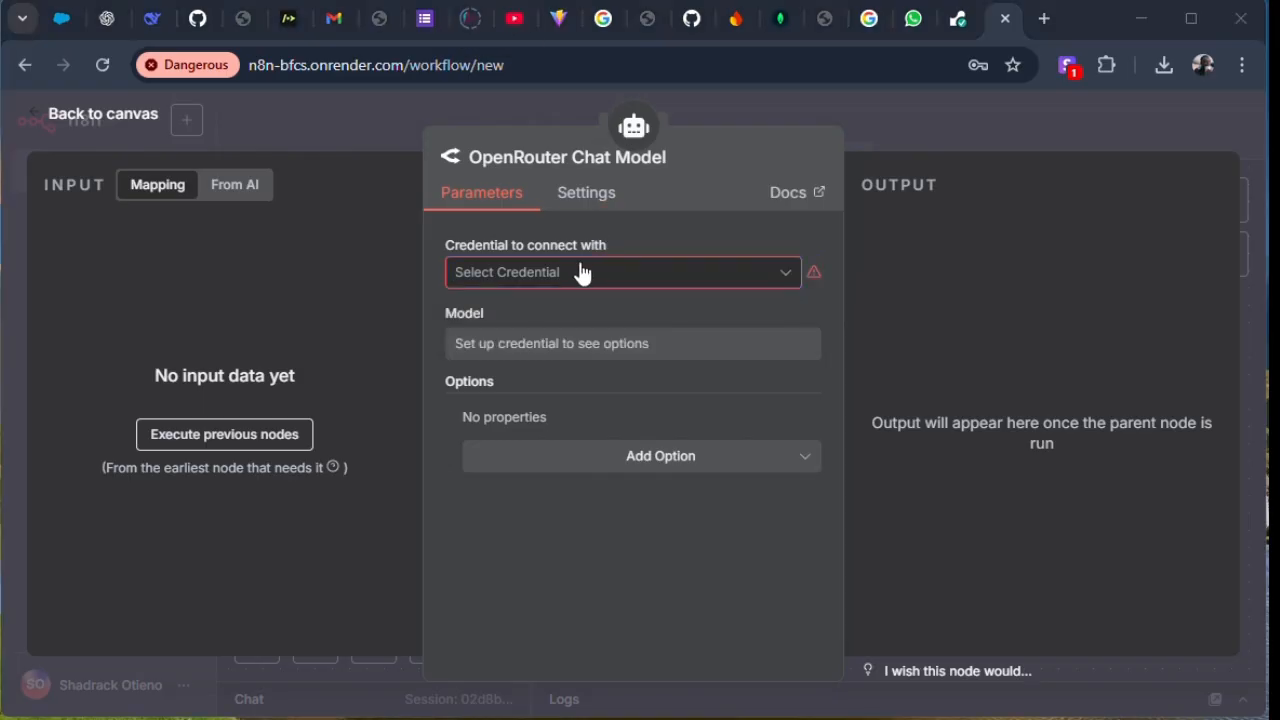
pyautogui.click(582, 273)
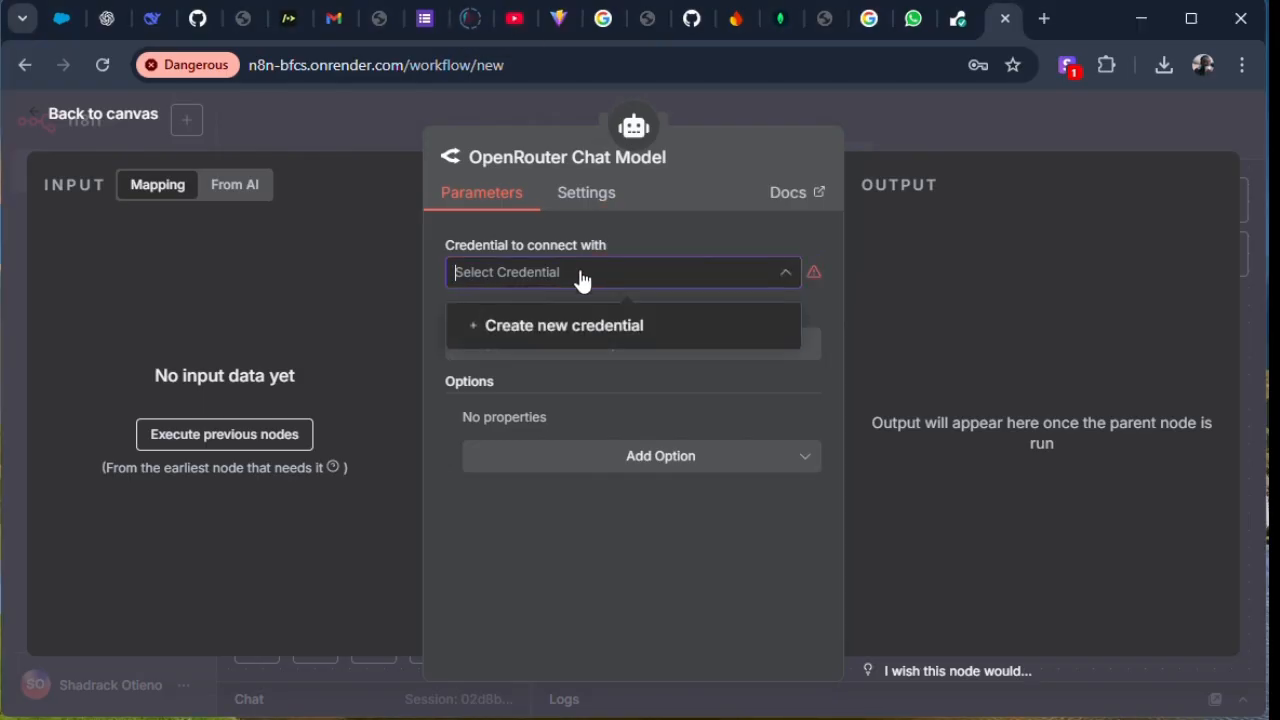
pyautogui.click(563, 322)
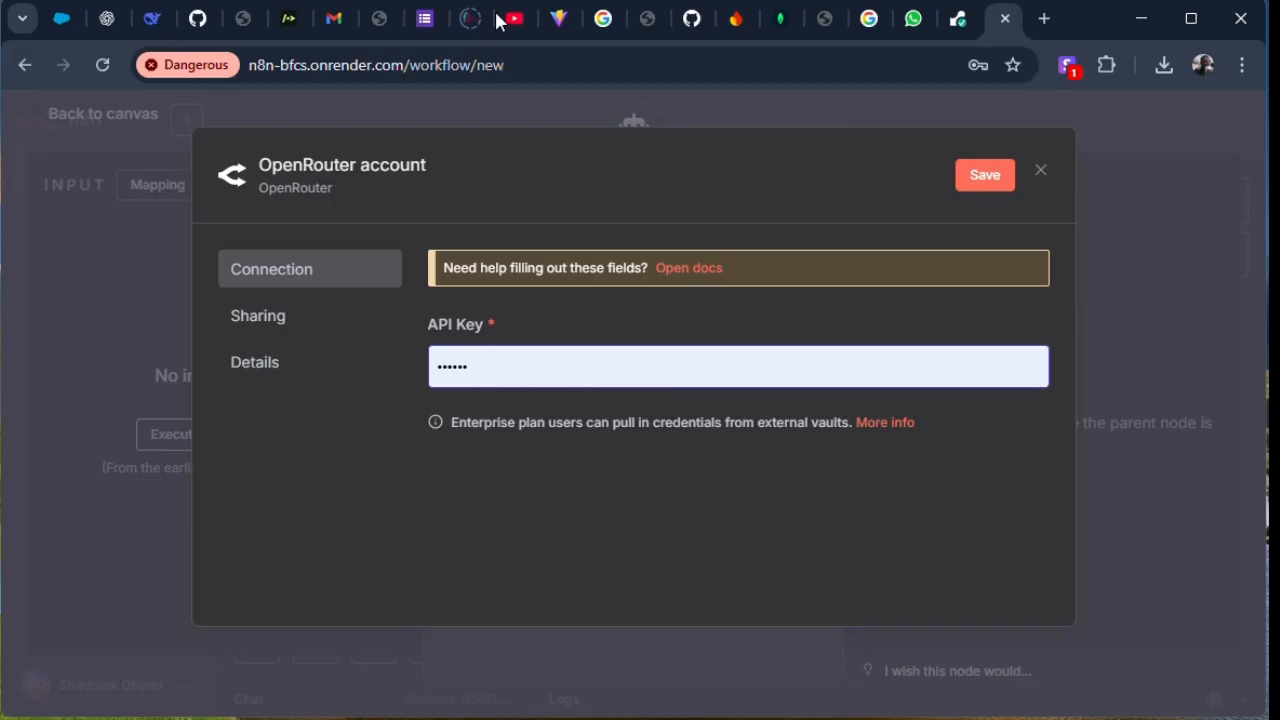
pyautogui.hotkey('ctrl', 'v')
pyautogui.click(985, 175)
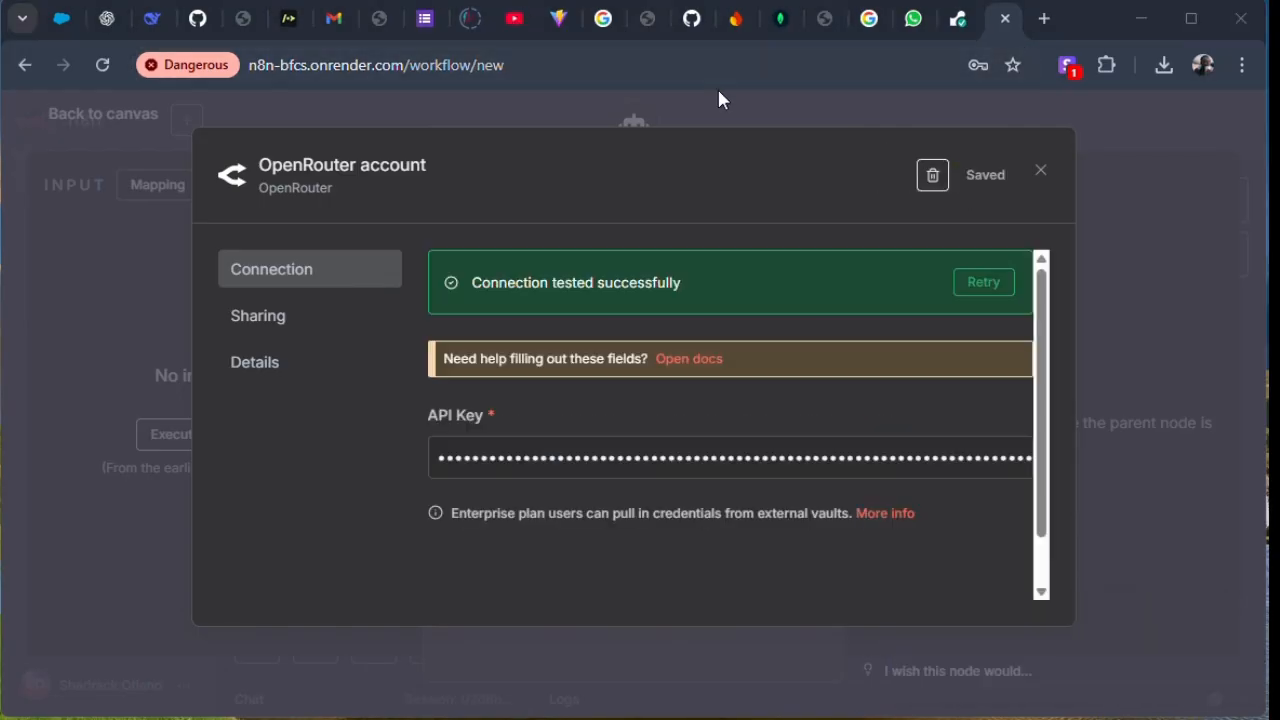
pyautogui.click(1039, 172)
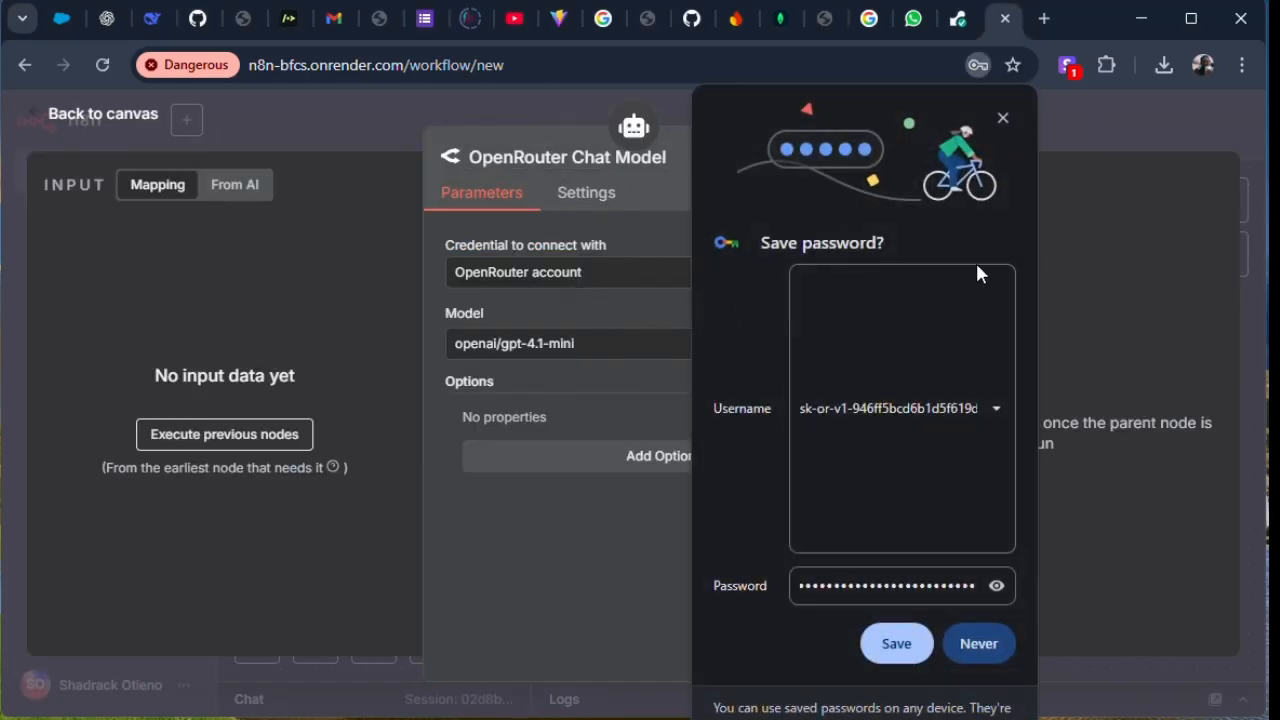
pyautogui.click(896, 643)
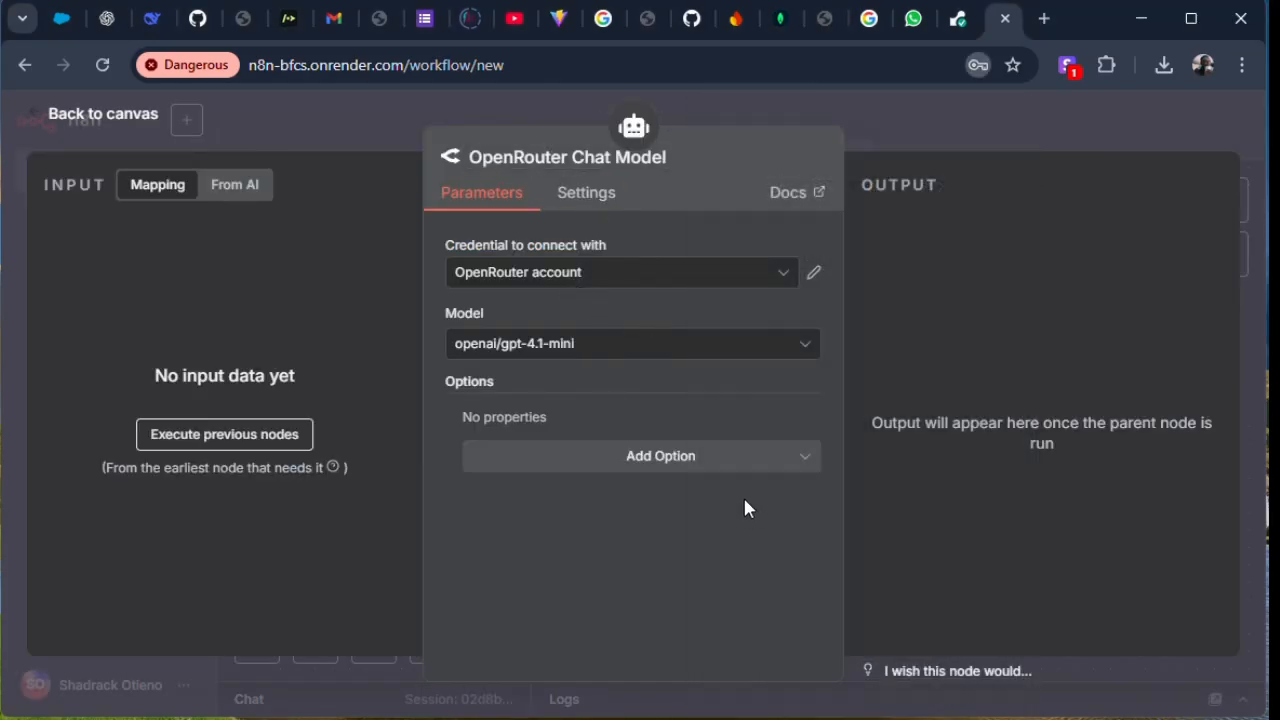
# Set the OpenRouter chat model to deepseek/deepseek-chat-v3-0324:free
pyautogui.click(724, 342)
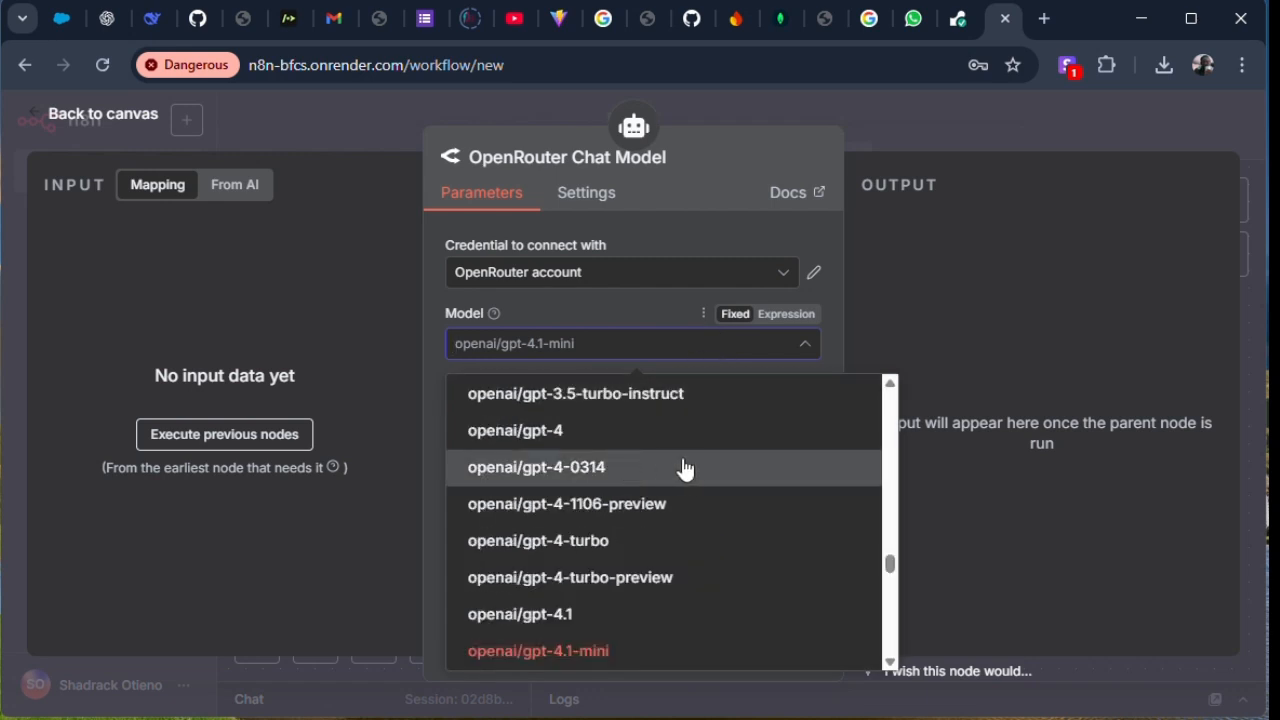
pyautogui.scroll(-5, 694, 489)
pyautogui.scroll(-10, 707, 510)
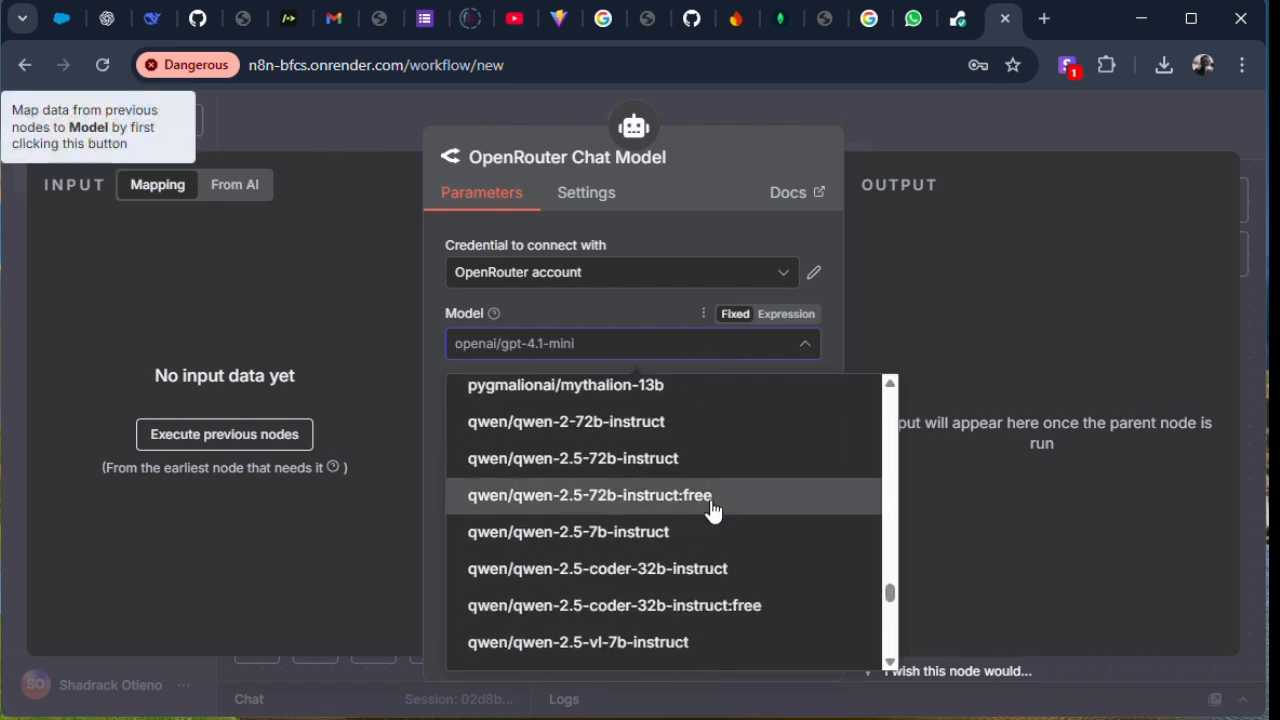
pyautogui.scroll(-6, 712, 514)
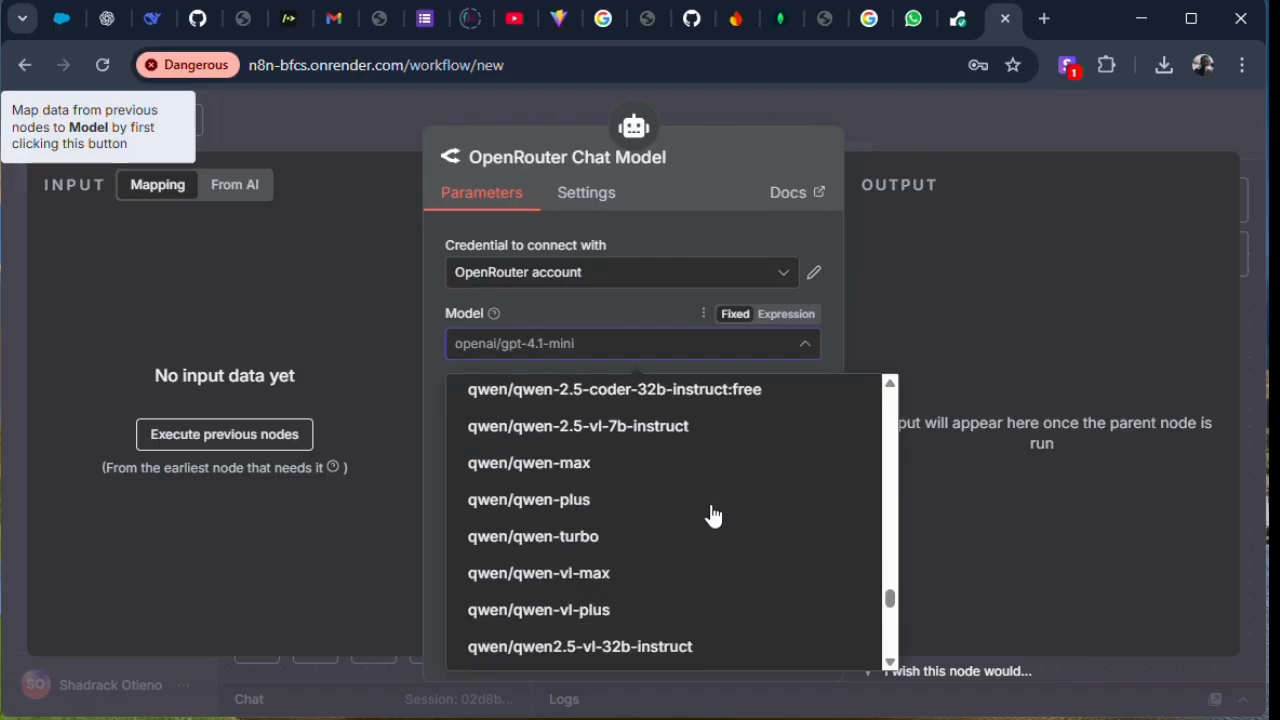
pyautogui.scroll(8, 714, 520)
pyautogui.scroll(15, 714, 520)
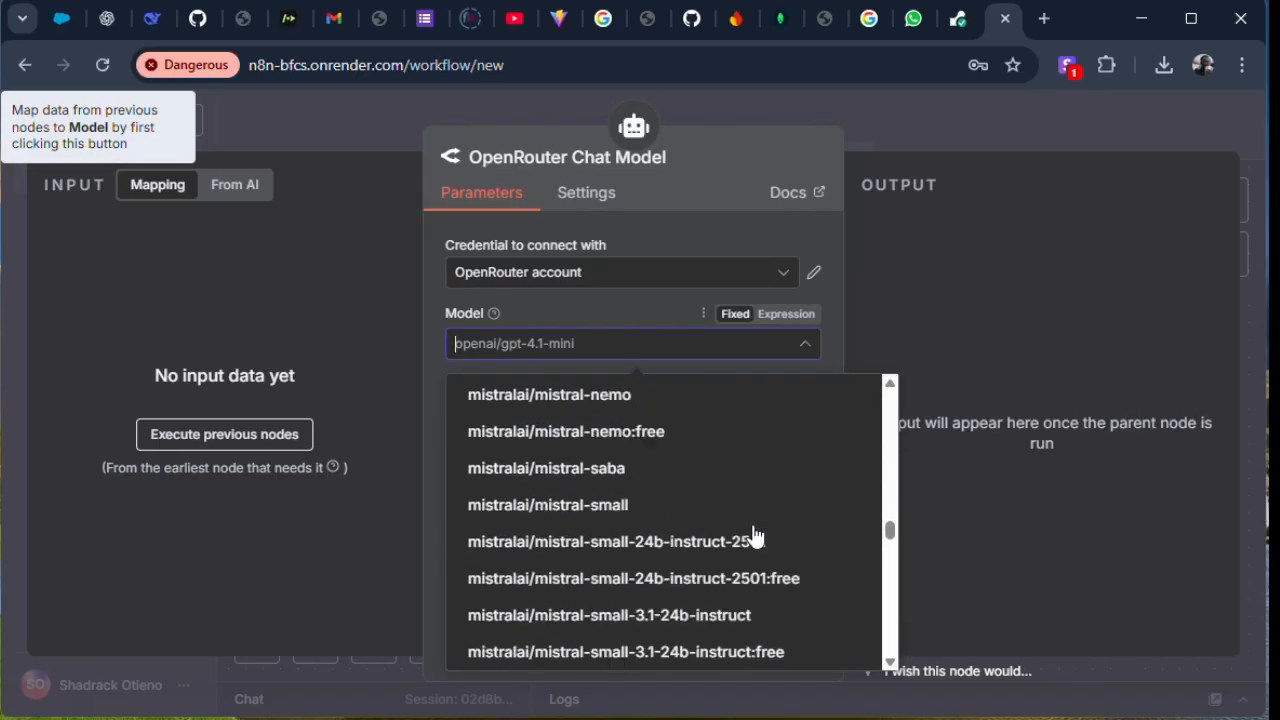
pyautogui.scroll(12, 758, 530)
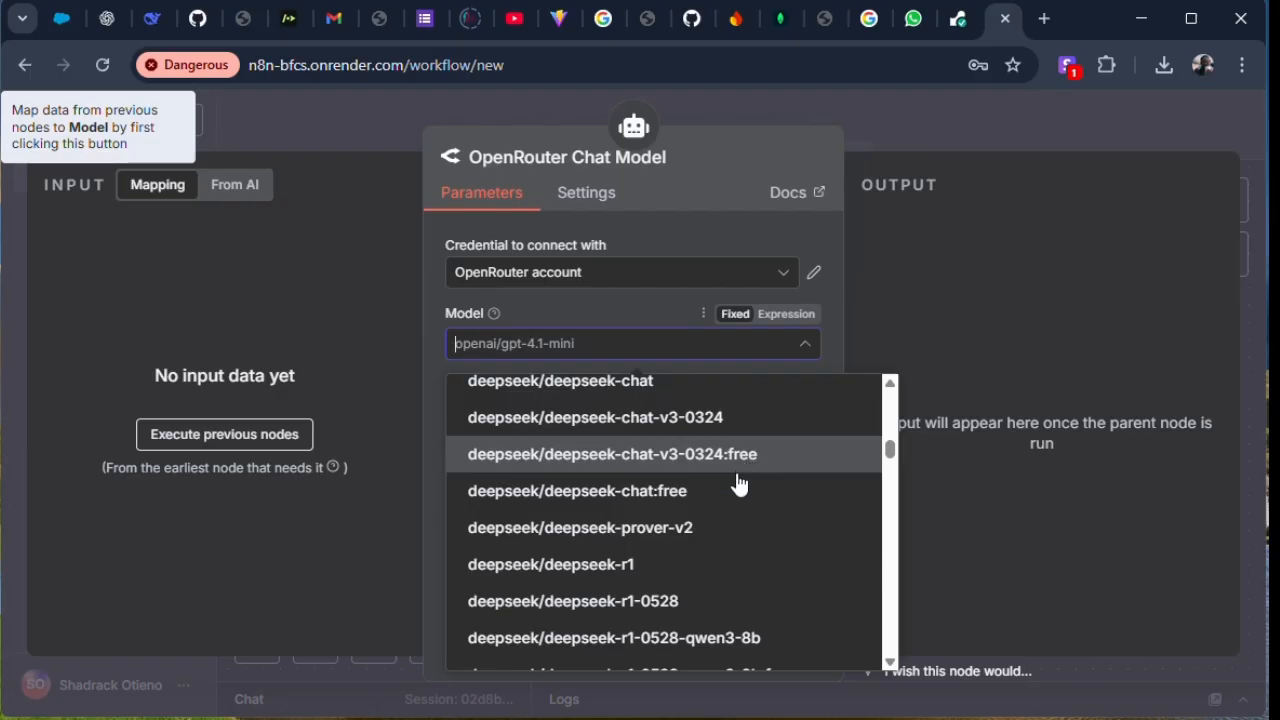
pyautogui.scroll(-1, 703, 587)
pyautogui.scroll(-2, 680, 588)
pyautogui.scroll(2, 663, 589)
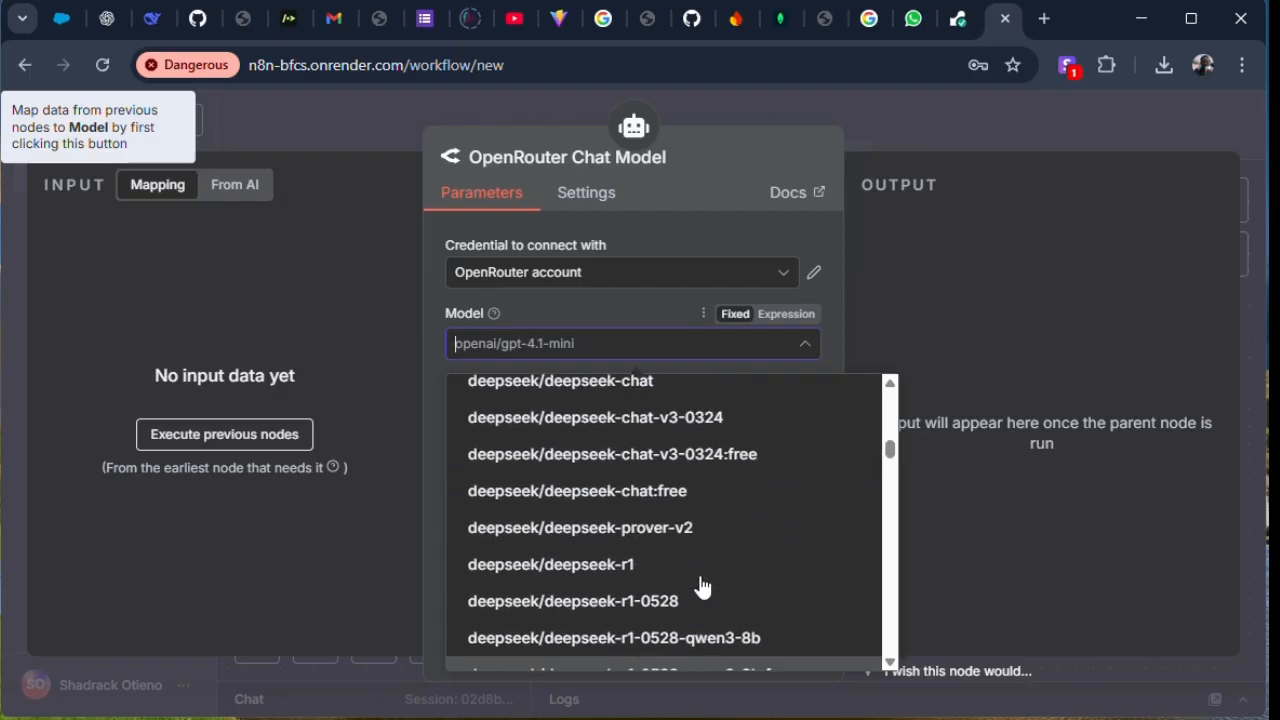
pyautogui.click(749, 462)
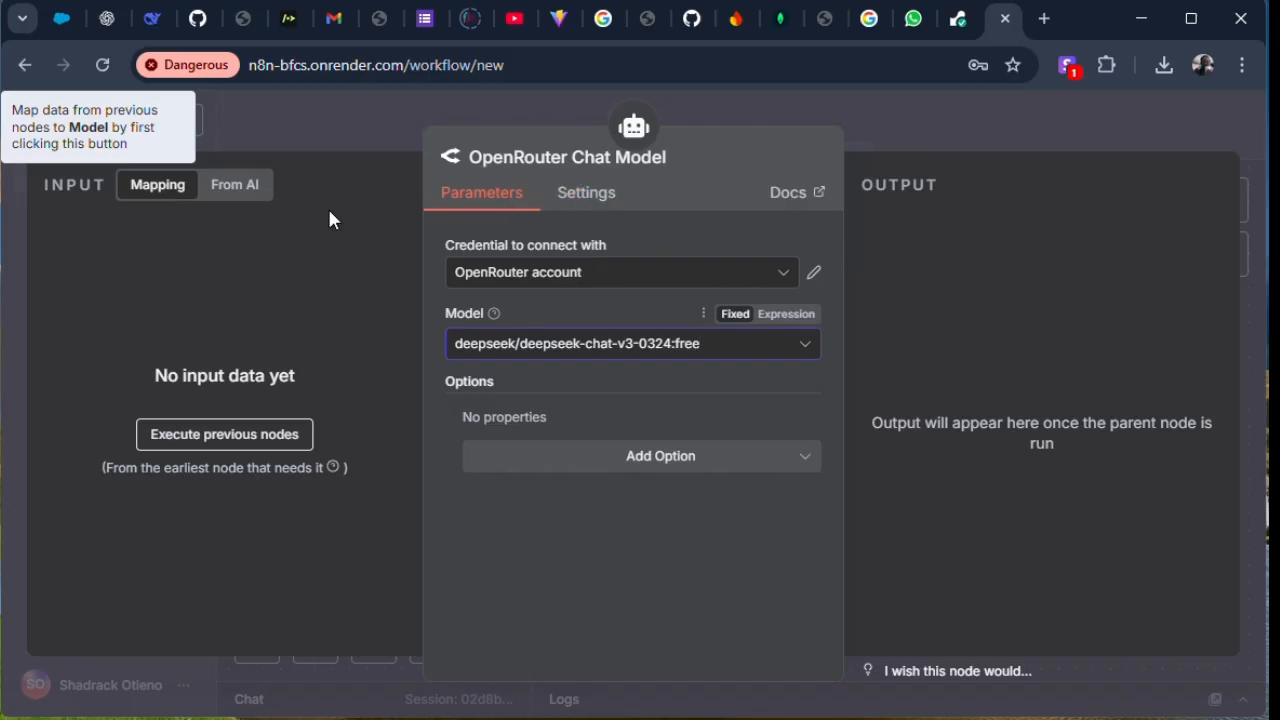
# Return to the canvas and move the OpenRouter Chat Model node up and to the right, closer beneath the AI Agent
pyautogui.click(198, 116)
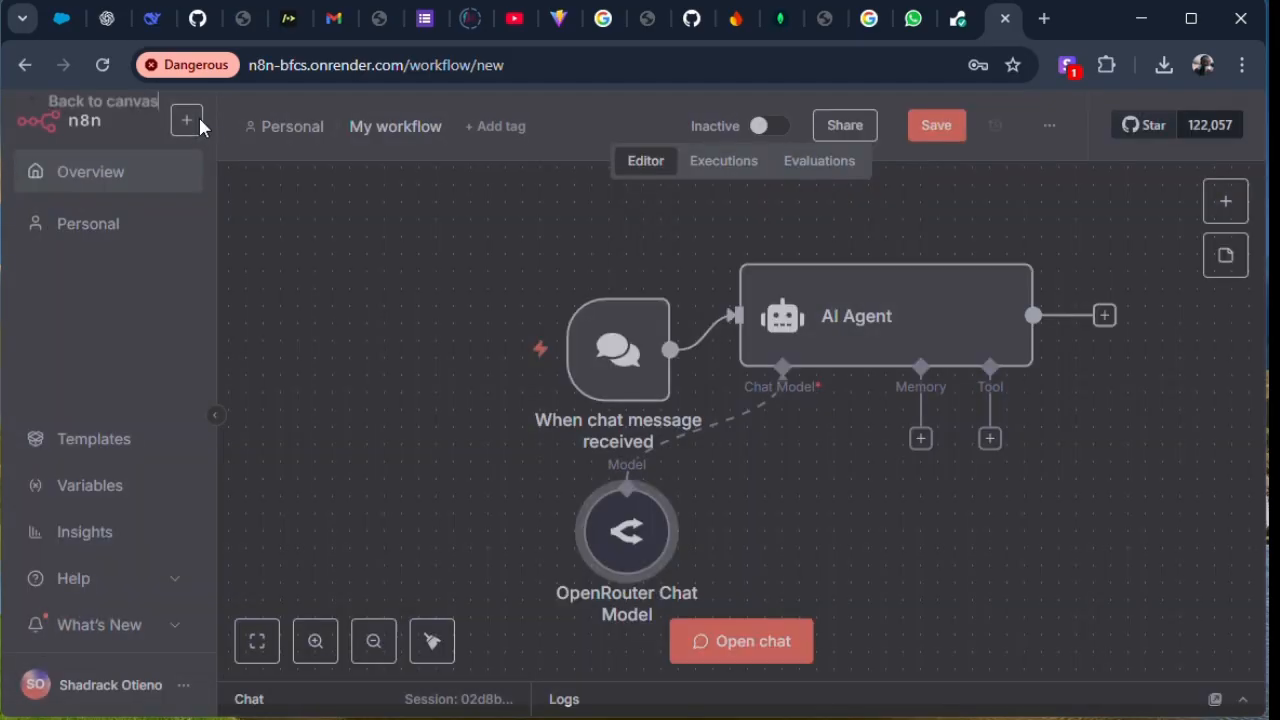
pyautogui.moveTo(656, 540); pyautogui.dragTo(759, 507)
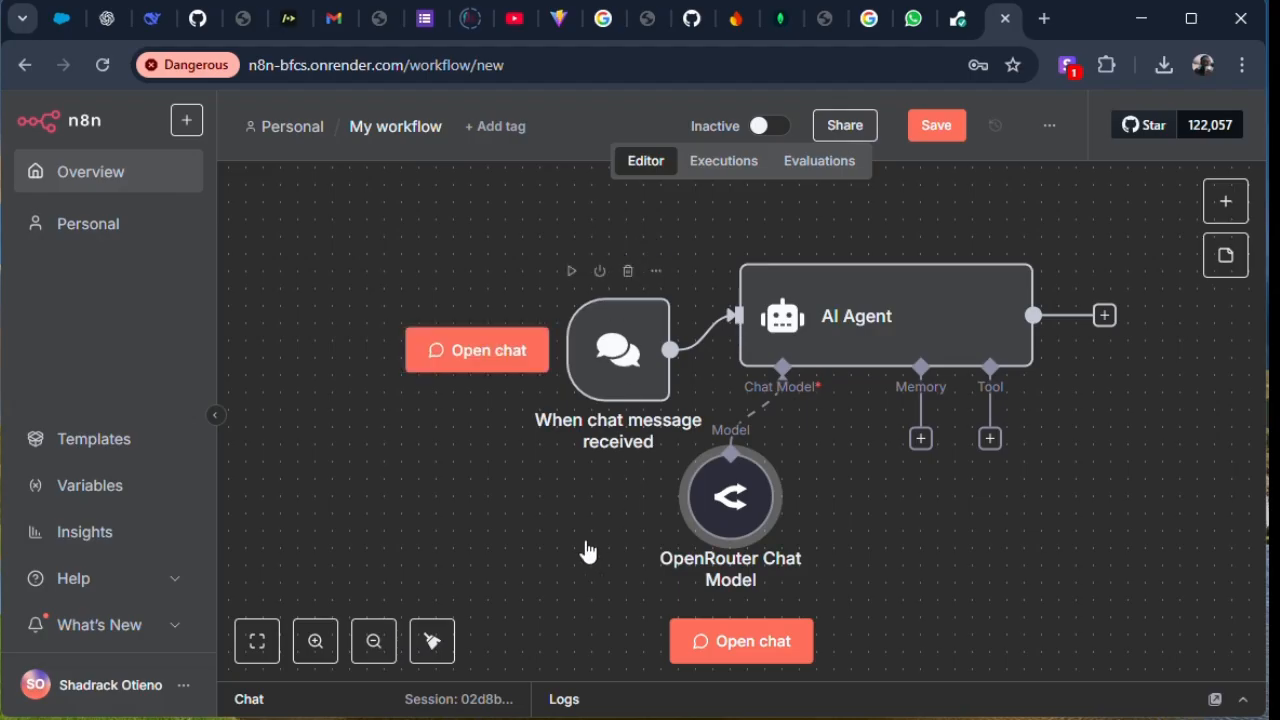
# Select the chat trigger node, open the workflow's test chat and send the message "hello"
pyautogui.moveTo(641, 410)
pyautogui.click(622, 380)
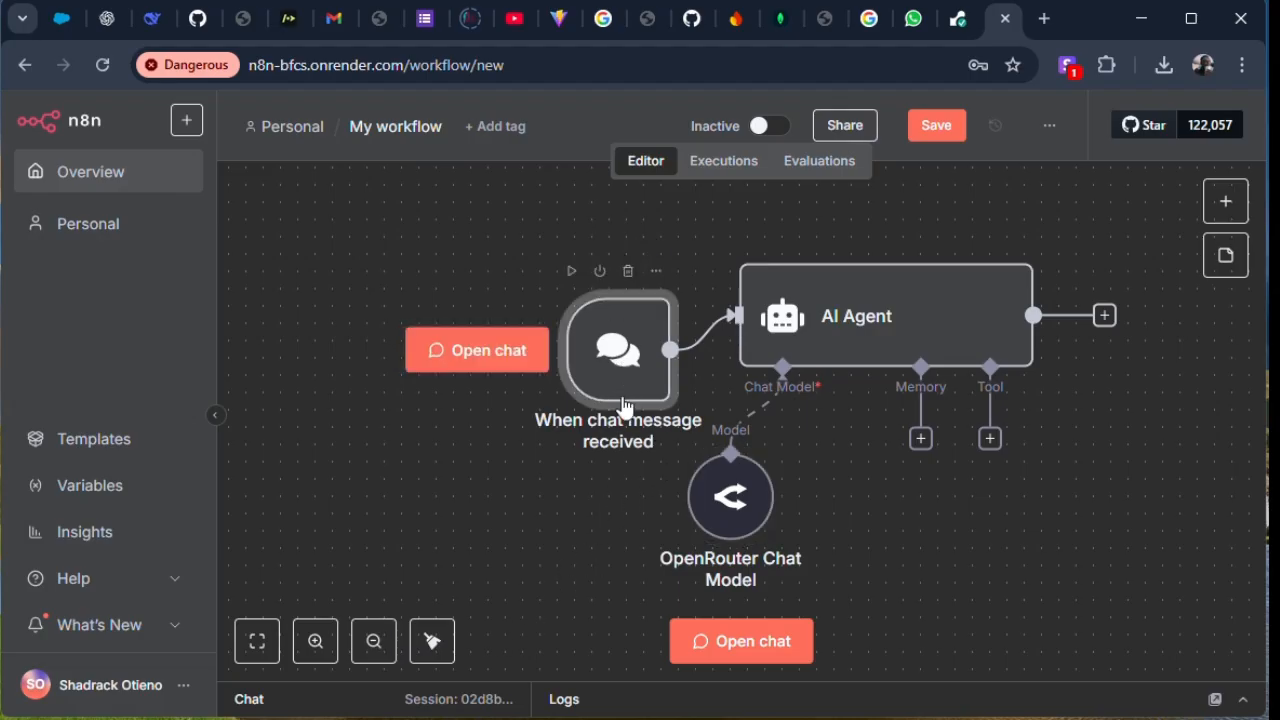
pyautogui.click(737, 651)
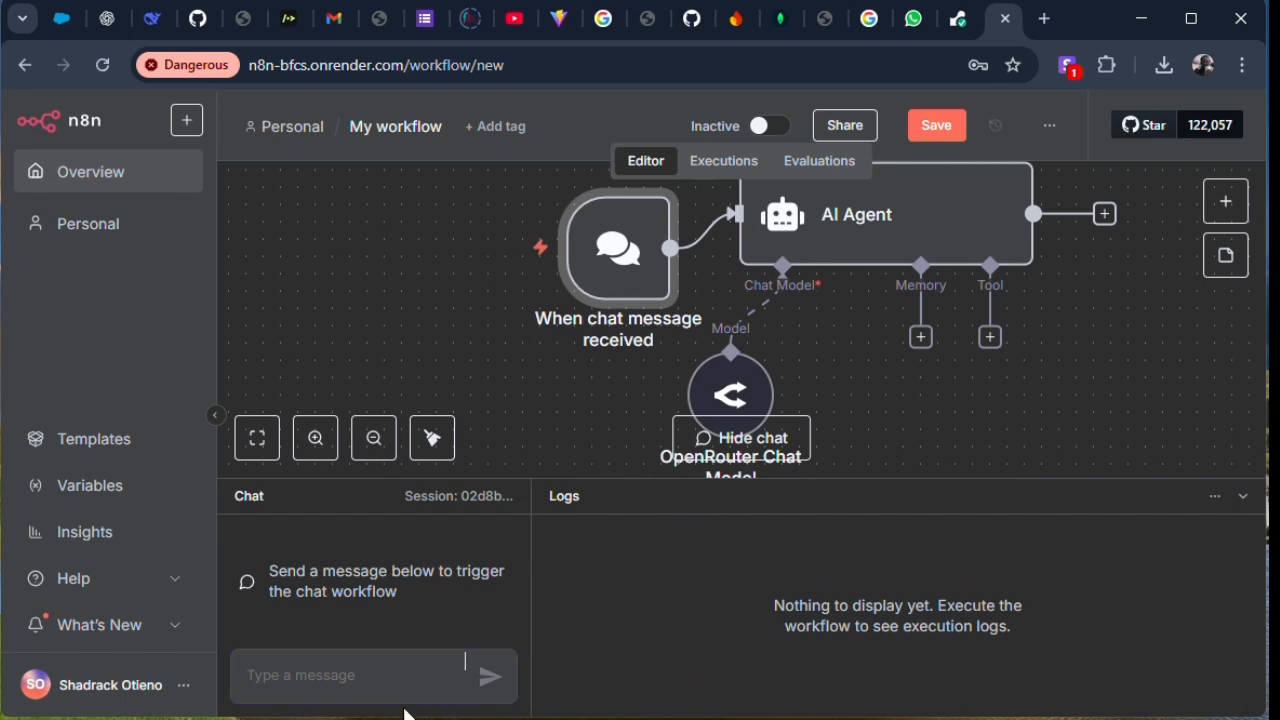
pyautogui.write('hel')
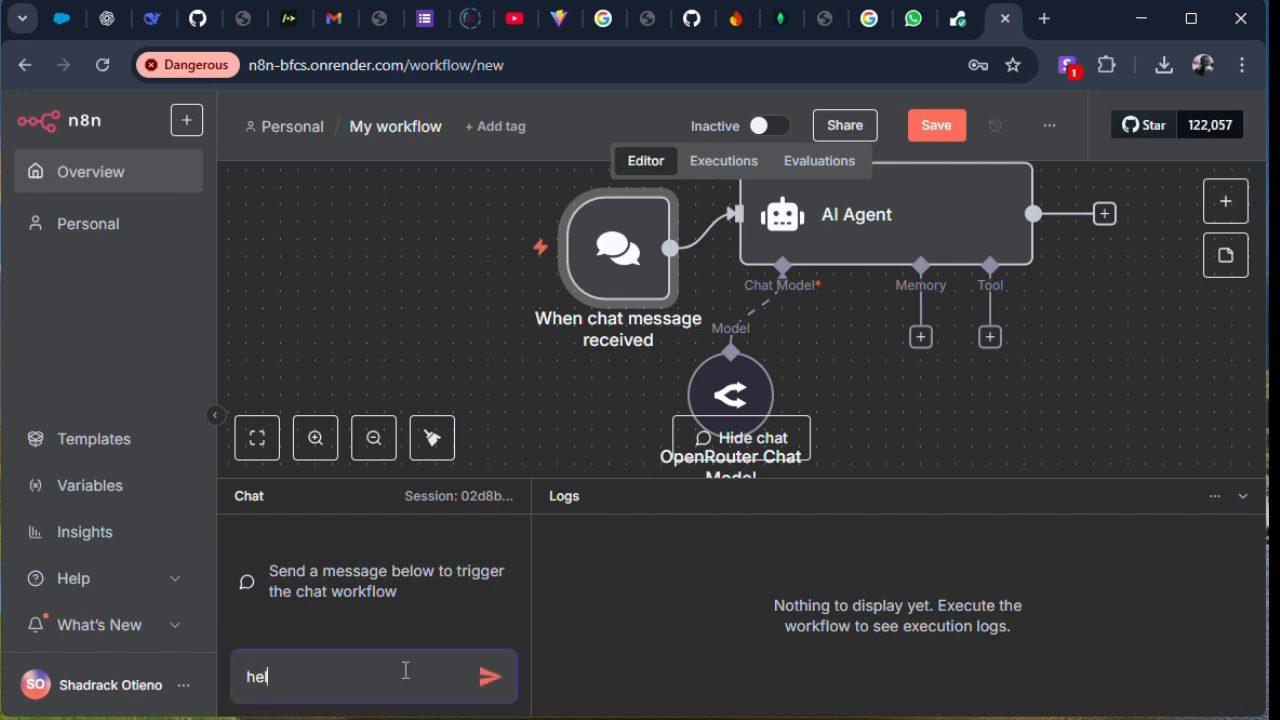
pyautogui.write('lo')
pyautogui.press('Return')
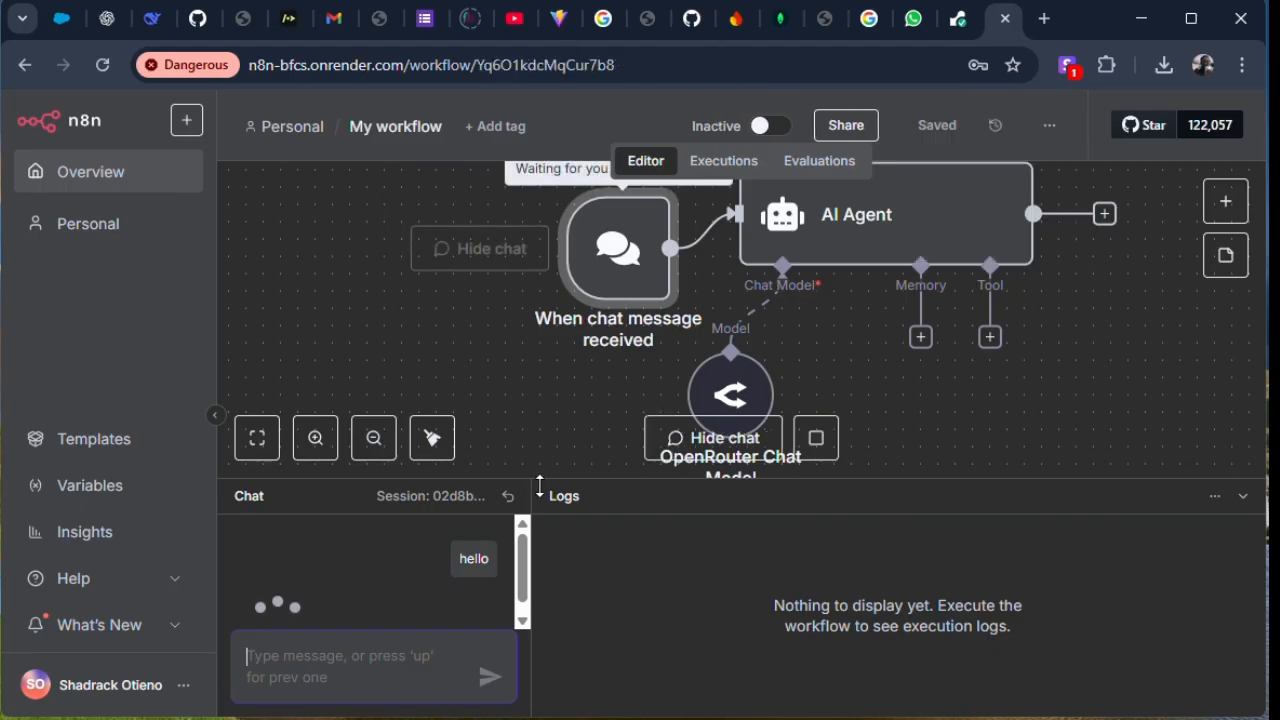
# Make the chat and logs area taller and fit the whole workflow in view to follow its execution
pyautogui.moveTo(549, 481); pyautogui.dragTo(546, 434)
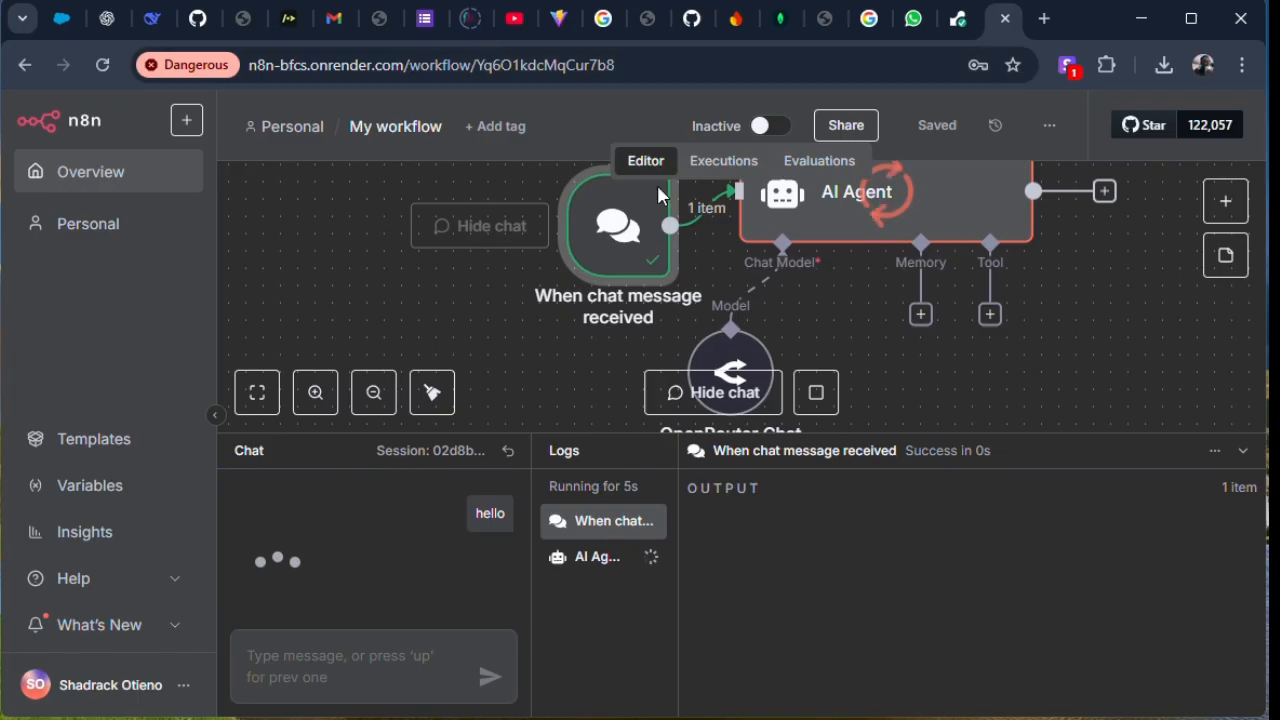
pyautogui.click(366, 400)
pyautogui.click(366, 400)
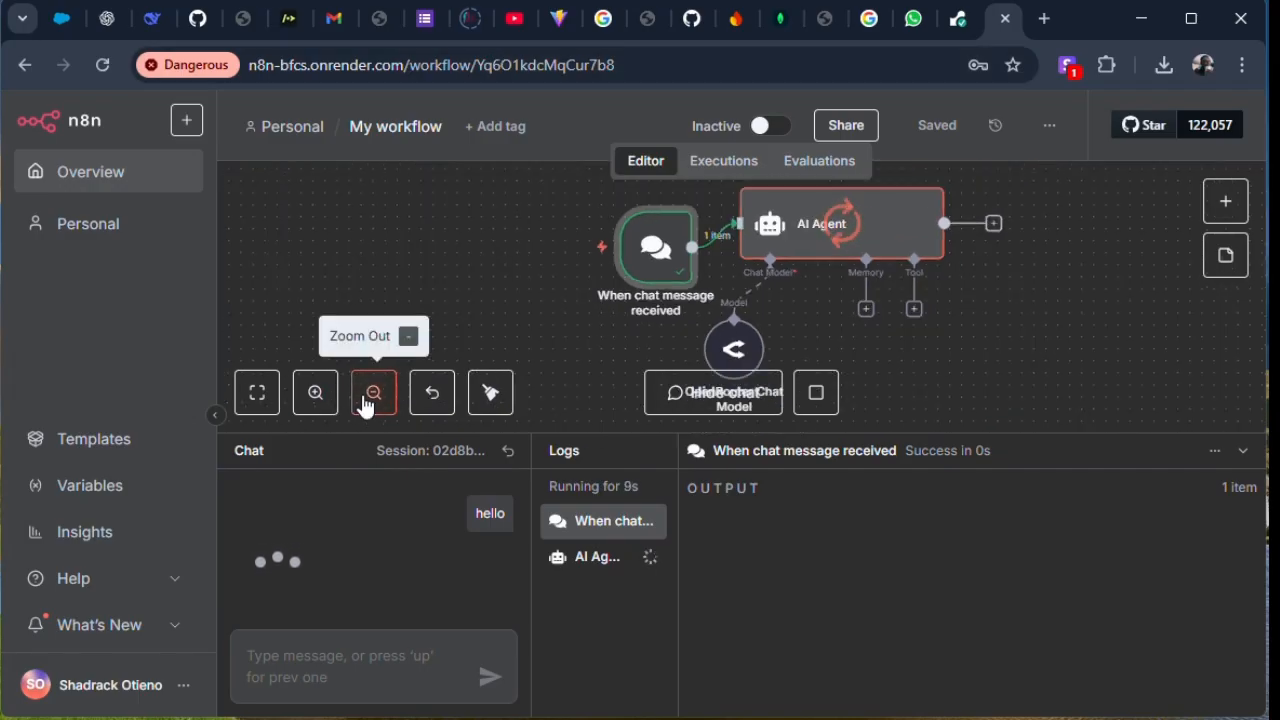
pyautogui.click(366, 400)
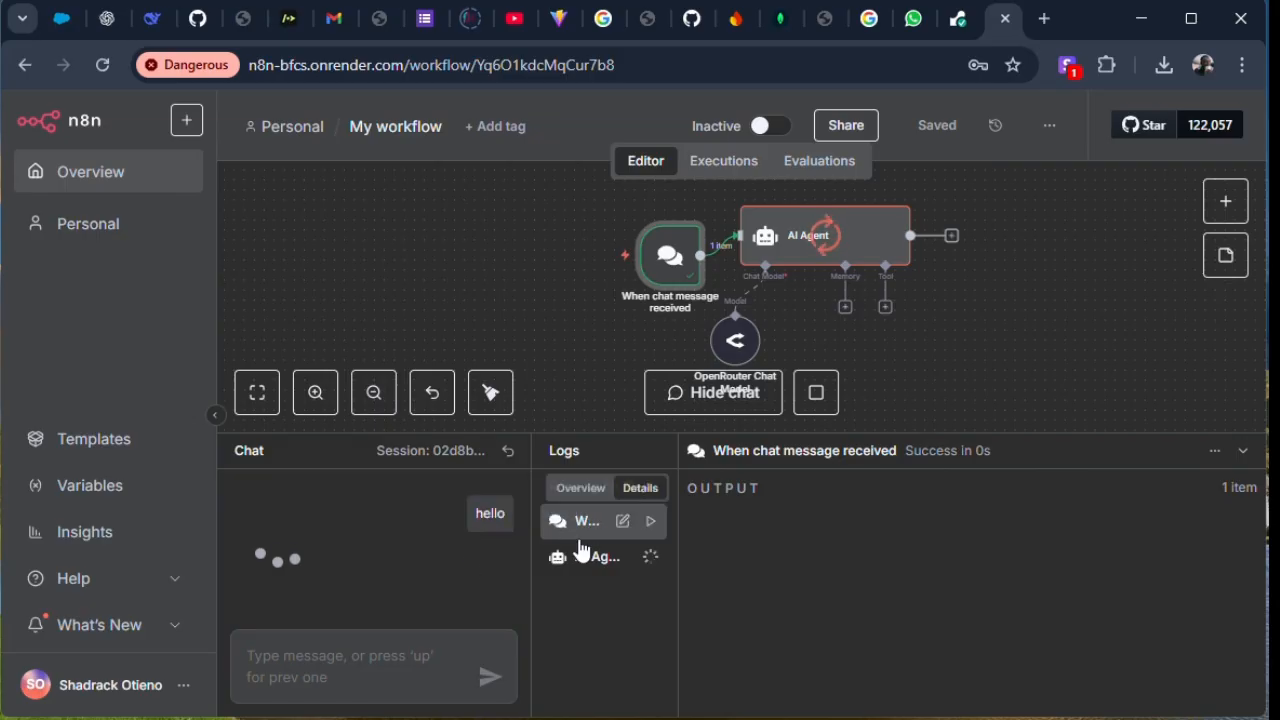